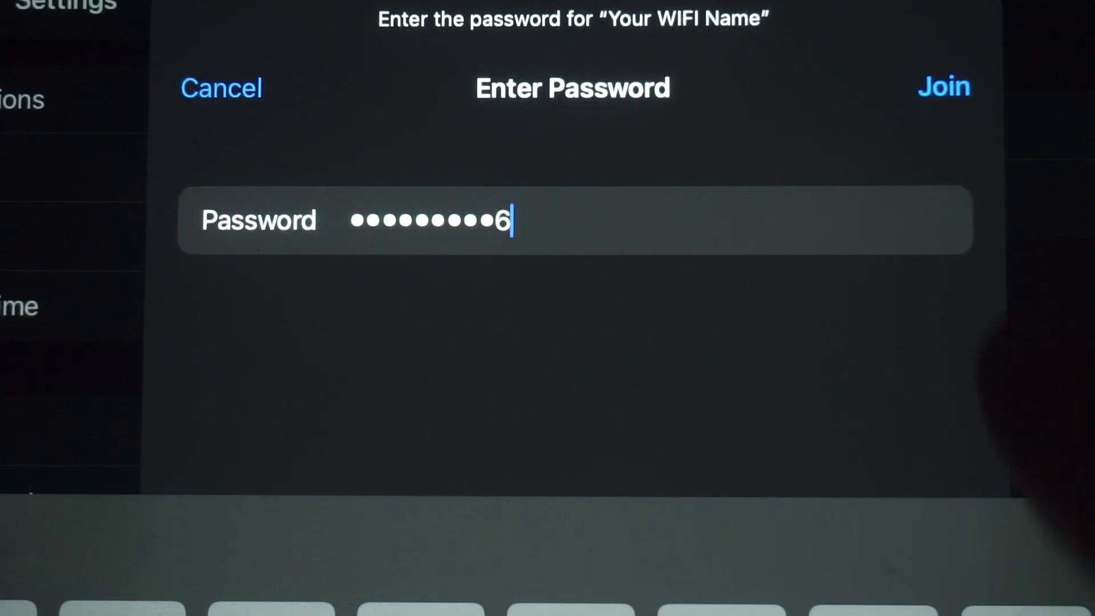
# Join the 'Your WIFI Name' network with the entered password.
pyautogui.press('Return')
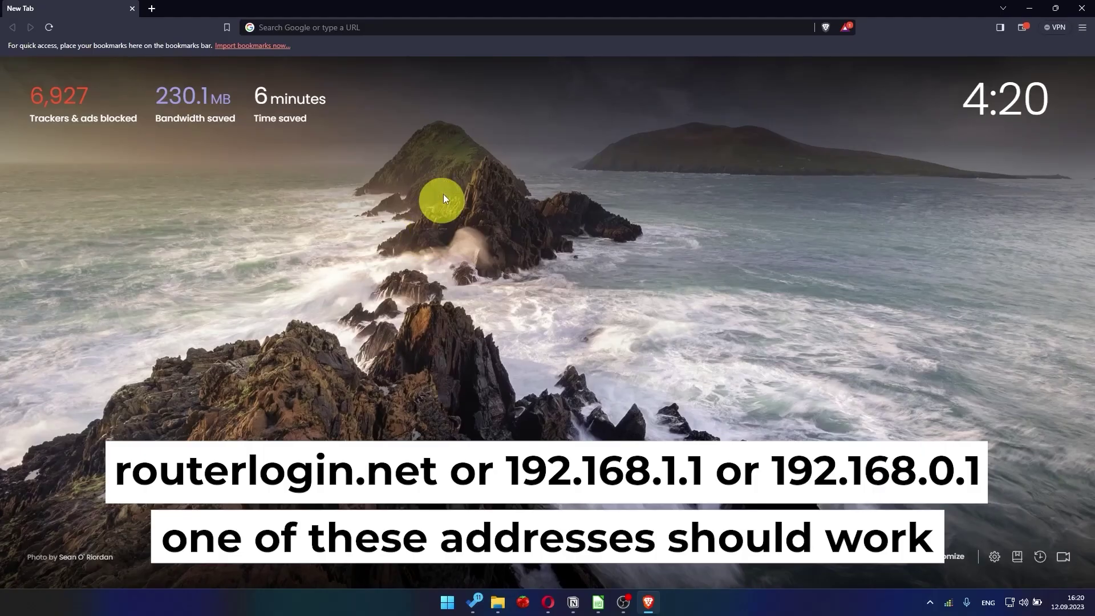
# Load the router page at 192.168.1.1 and continue setup without a compatible smartphone.
pyautogui.click(427, 33)
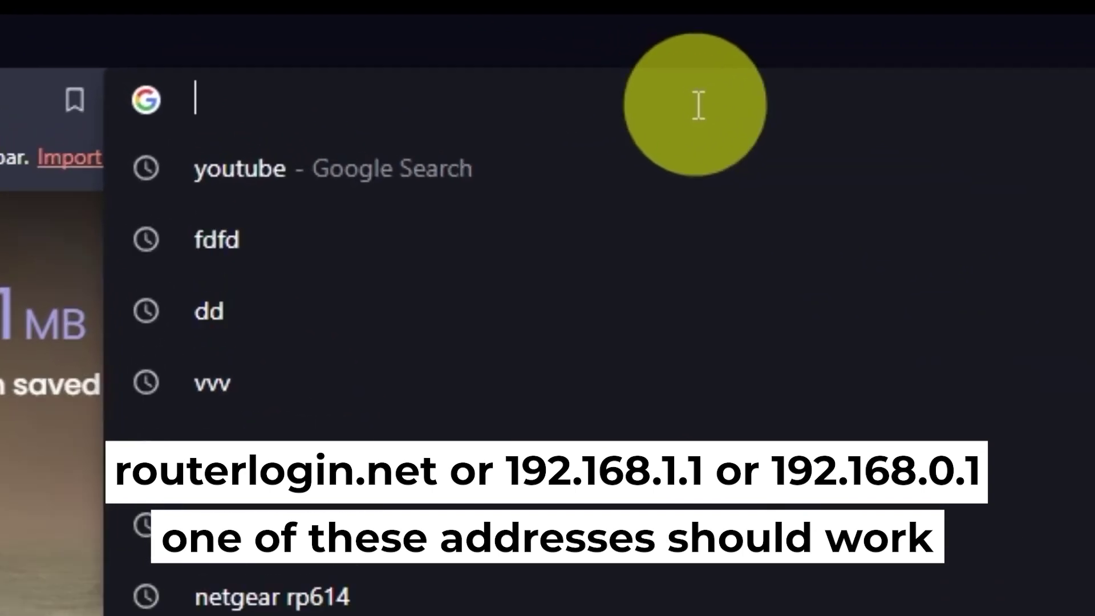
pyautogui.write('192.16')
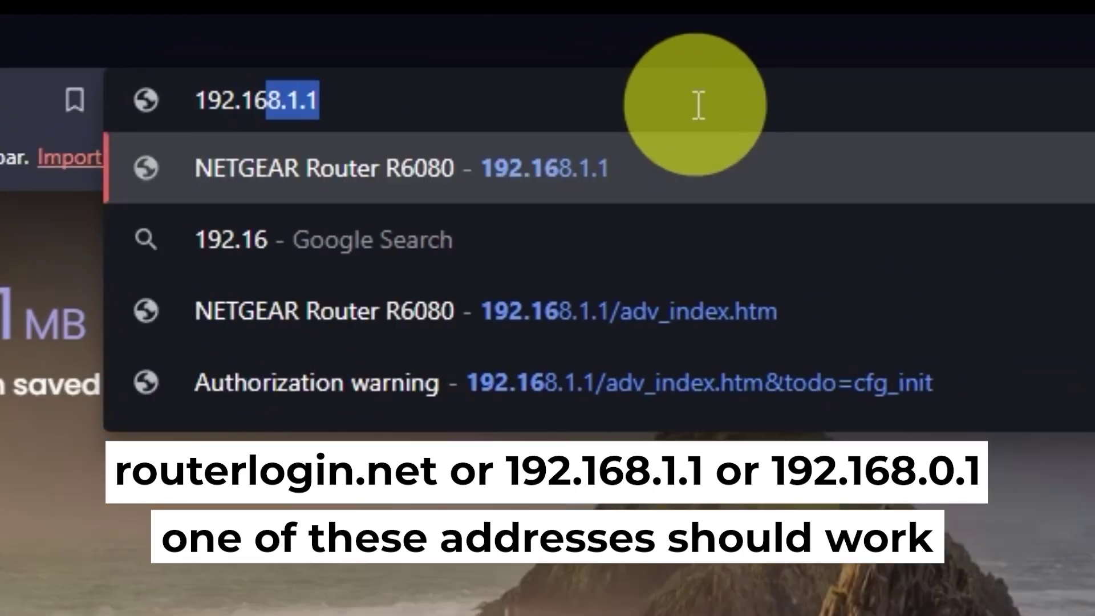
pyautogui.write('8.1.1')
pyautogui.press('Return')
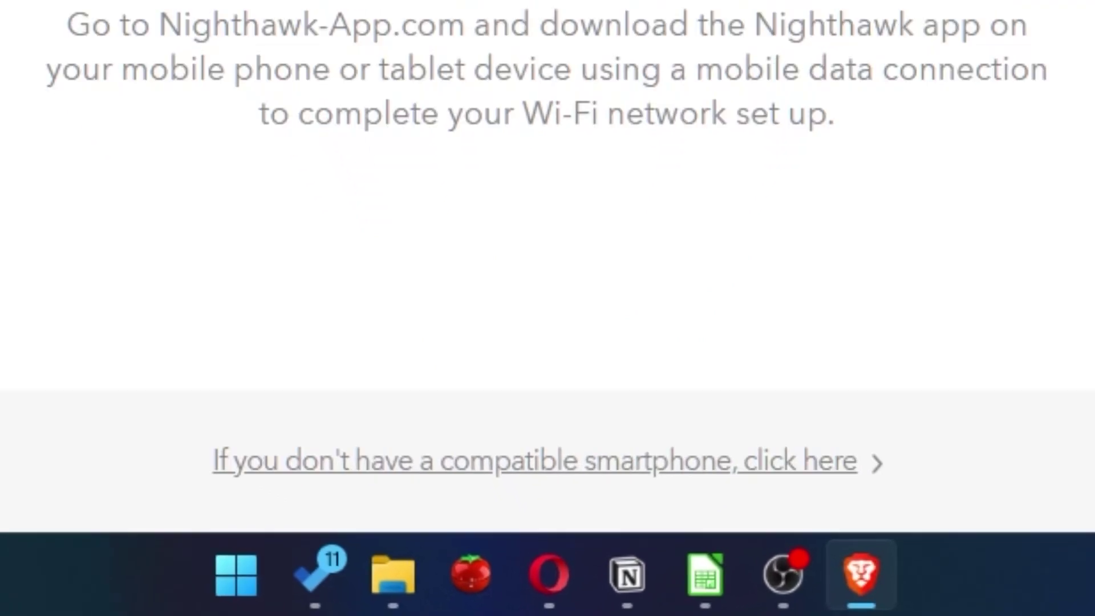
pyautogui.click(779, 470)
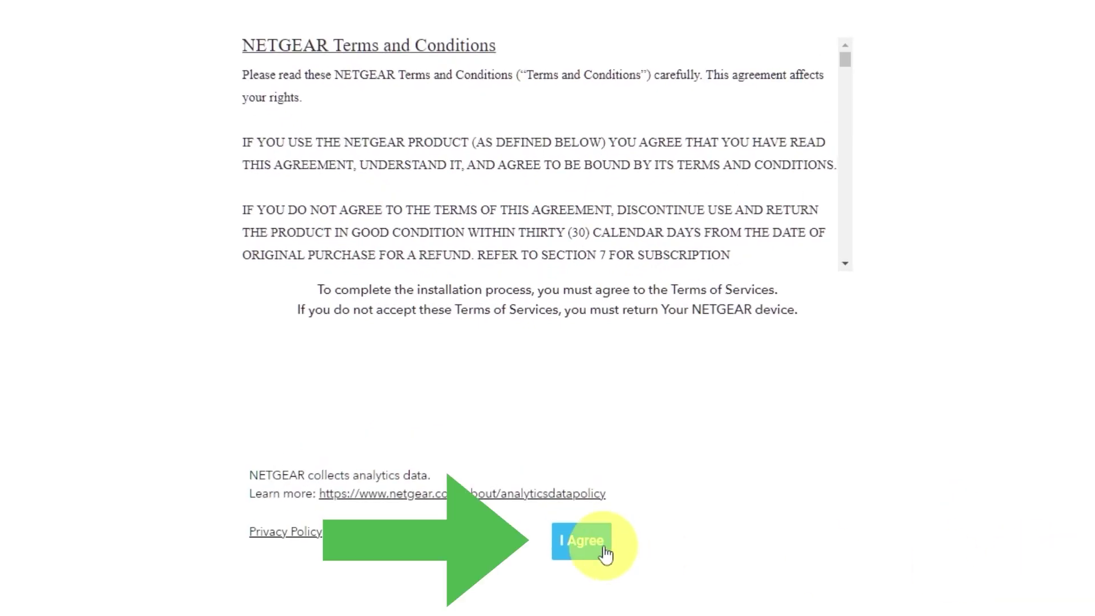
# Accept the NETGEAR terms, start the setup, and move to the admin password field.
pyautogui.click(606, 552)
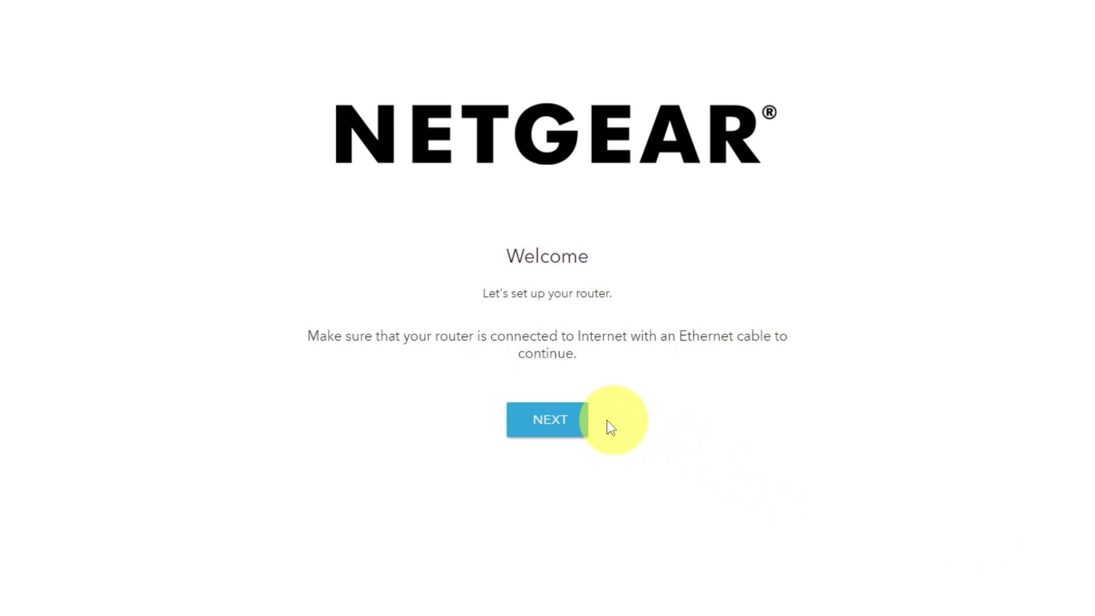
pyautogui.click(566, 426)
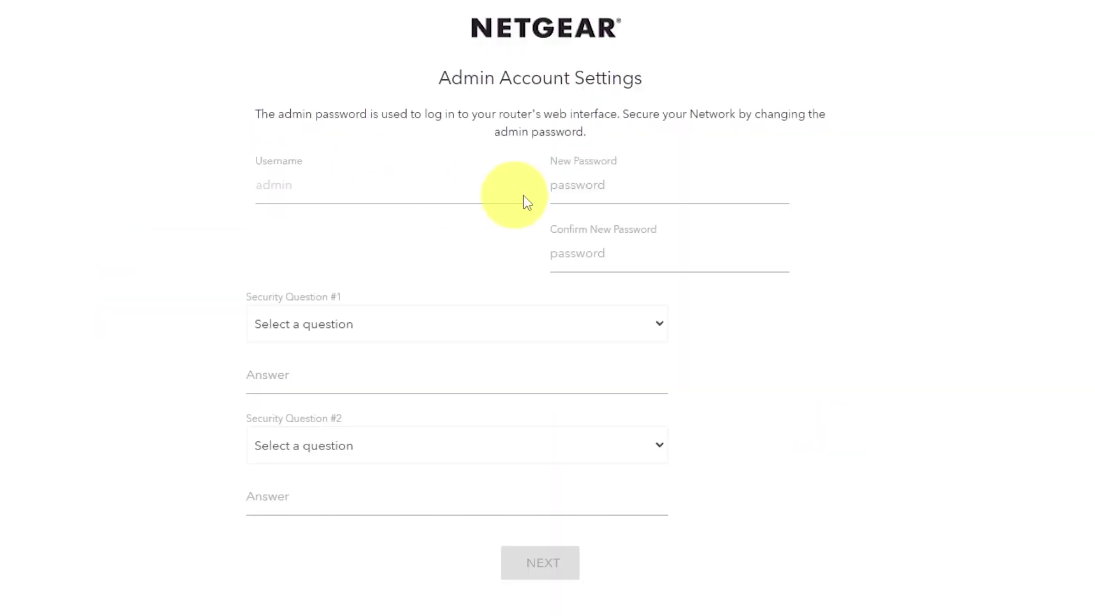
pyautogui.click(618, 187)
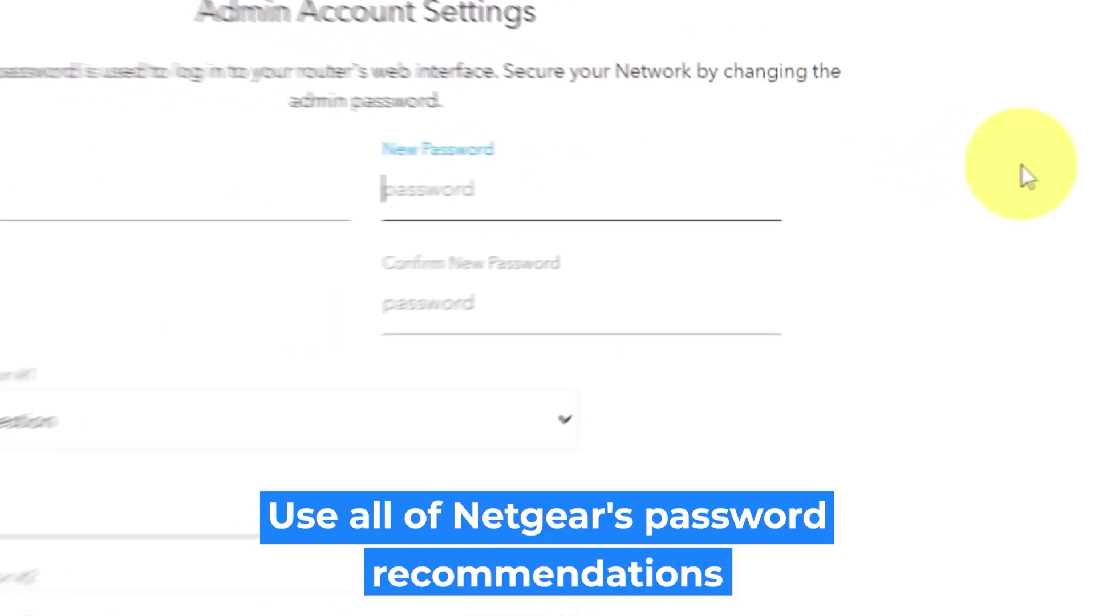
# Enter and confirm the new admin password.
pyautogui.write('P')
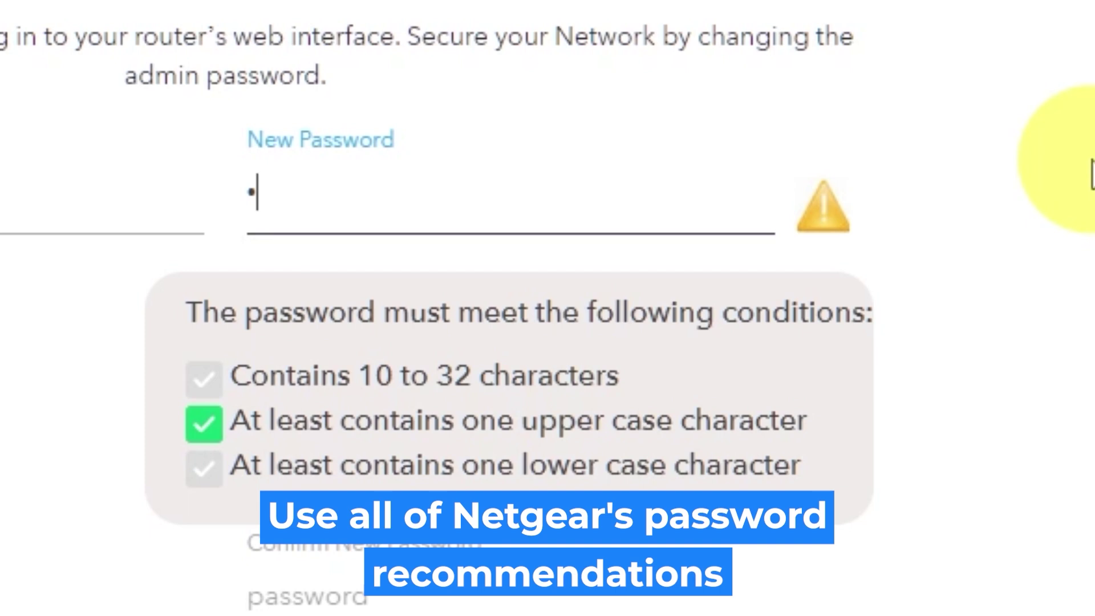
pyautogui.write('assword')
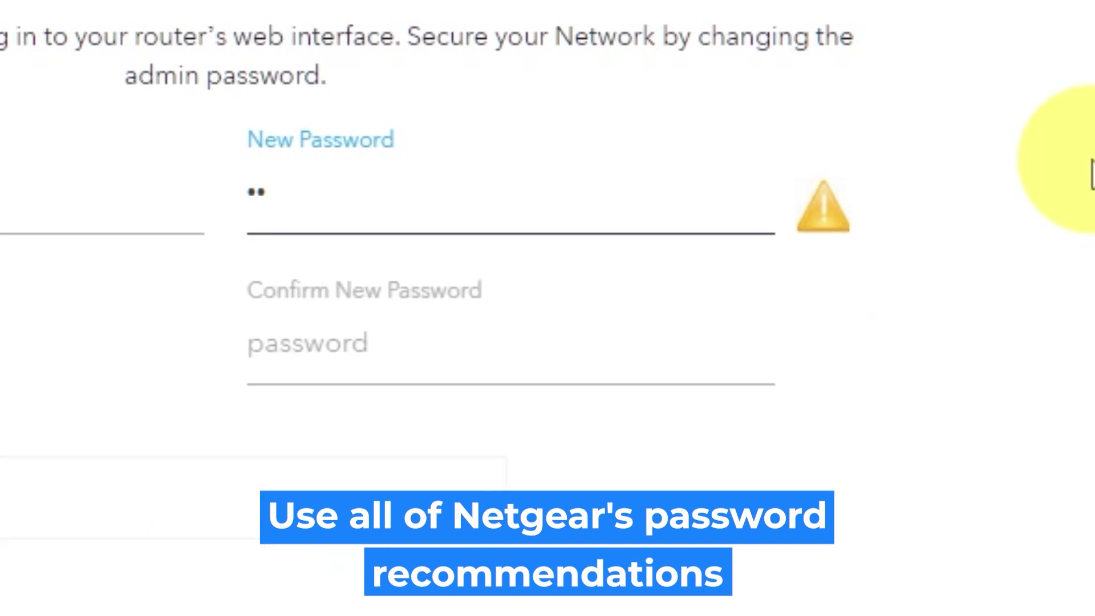
pyautogui.write('12')
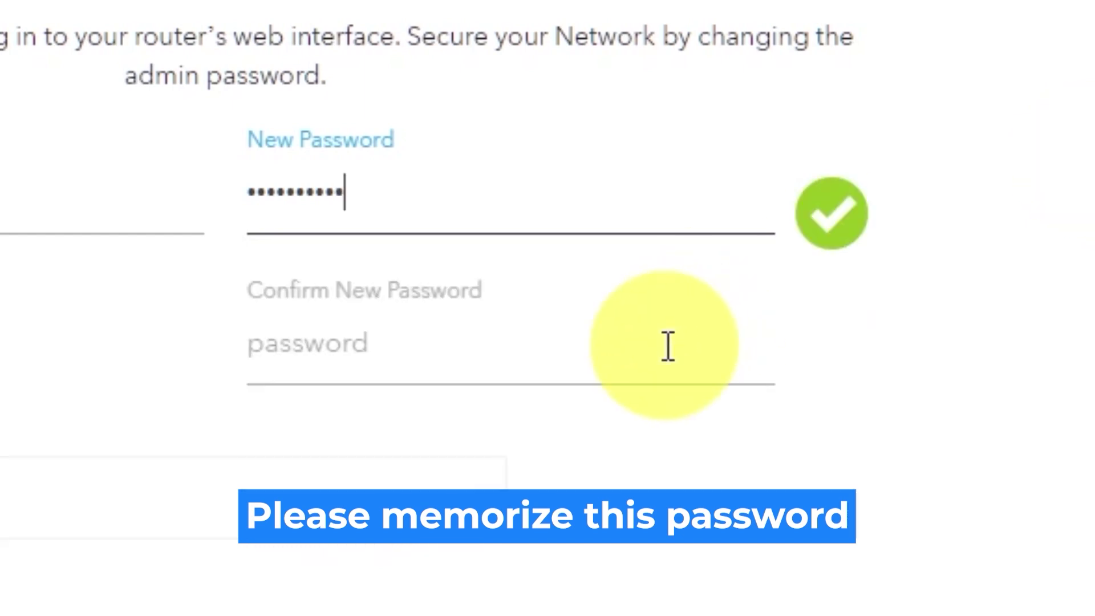
pyautogui.click(668, 347)
pyautogui.write('password12')
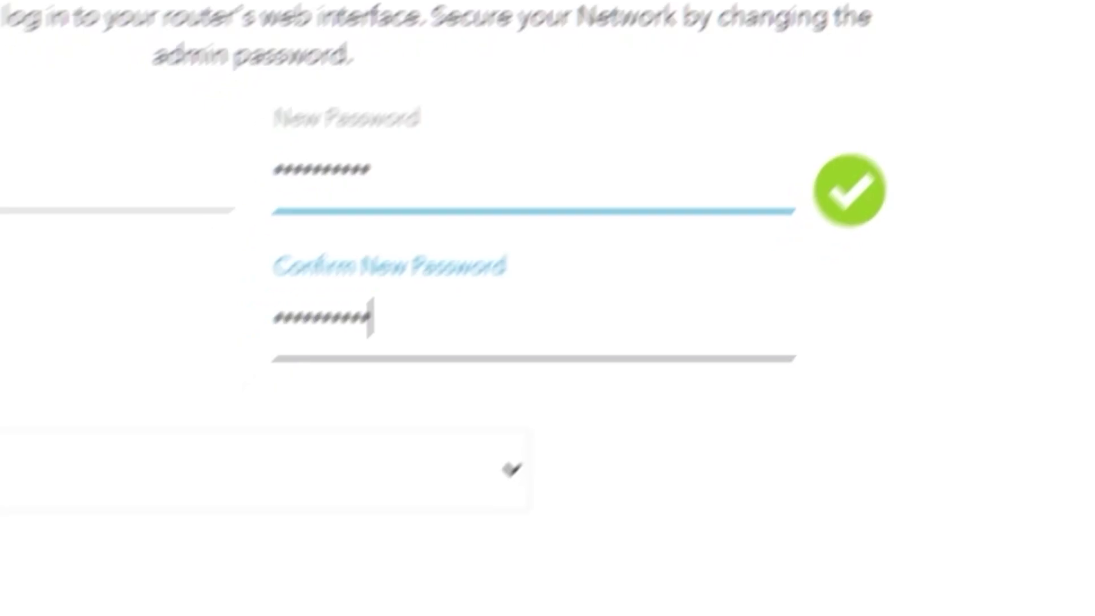
# Pick the NETGEAR product and best friend's first name security questions and fill in their answers.
pyautogui.click(489, 496)
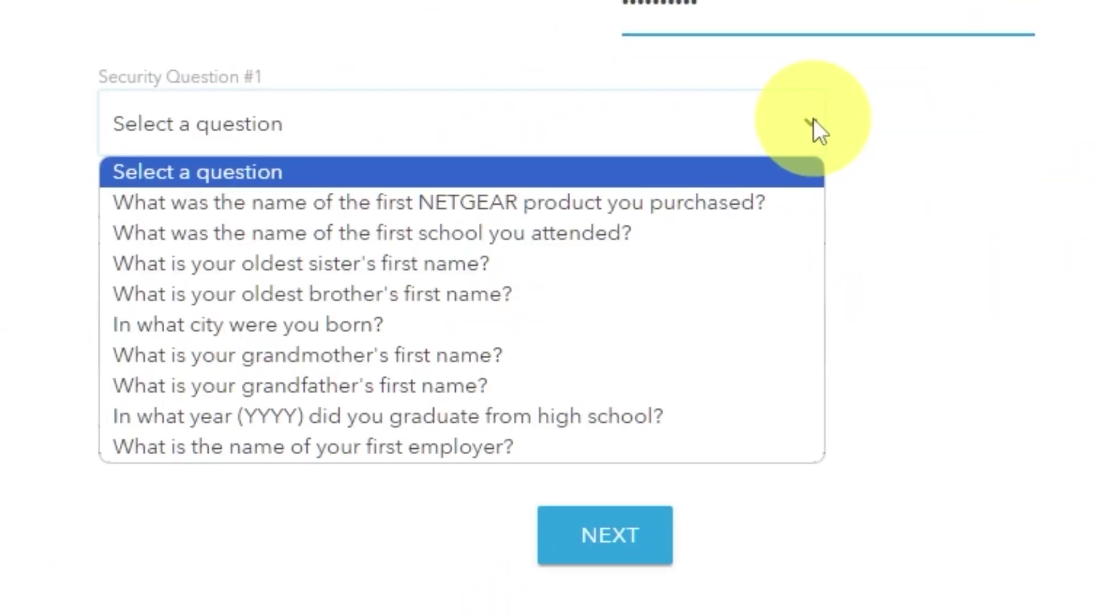
pyautogui.click(741, 202)
pyautogui.click(666, 222)
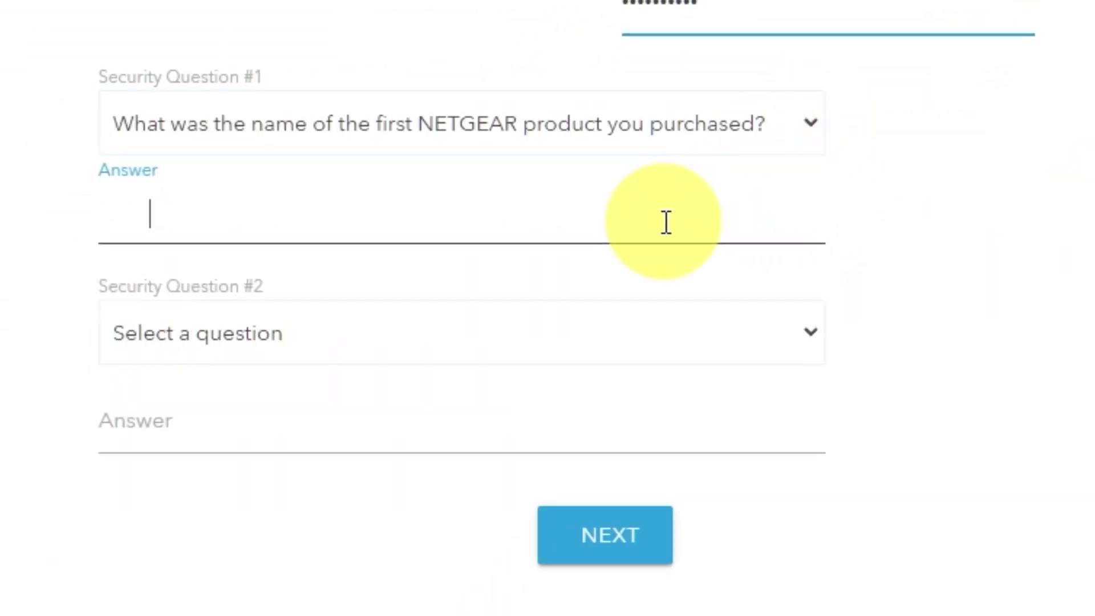
pyautogui.write('999')
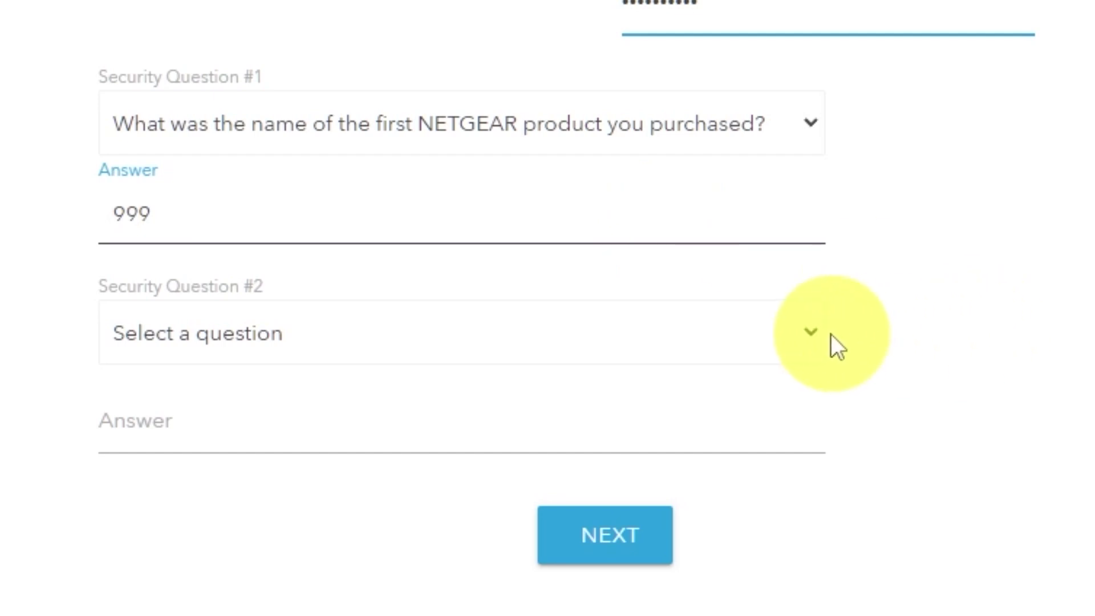
pyautogui.click(810, 337)
pyautogui.click(435, 608)
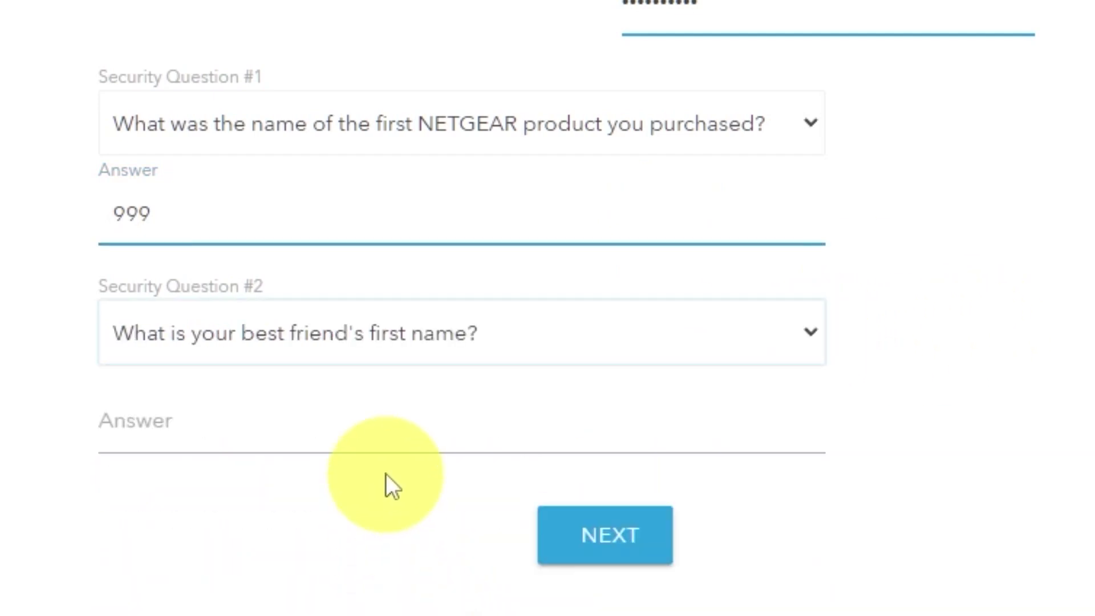
pyautogui.click(403, 438)
pyautogui.write('bob')
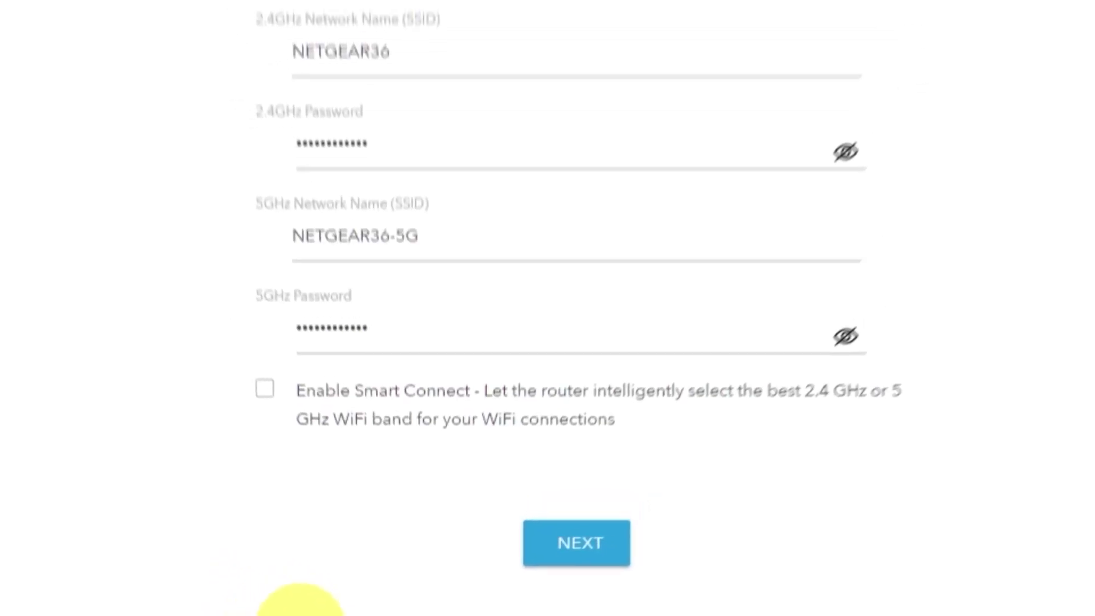
# Review the NETGEAR36 and NETGEAR36-5G names and passwords, apply them, and finish configuration.
pyautogui.click(766, 277)
pyautogui.click(763, 421)
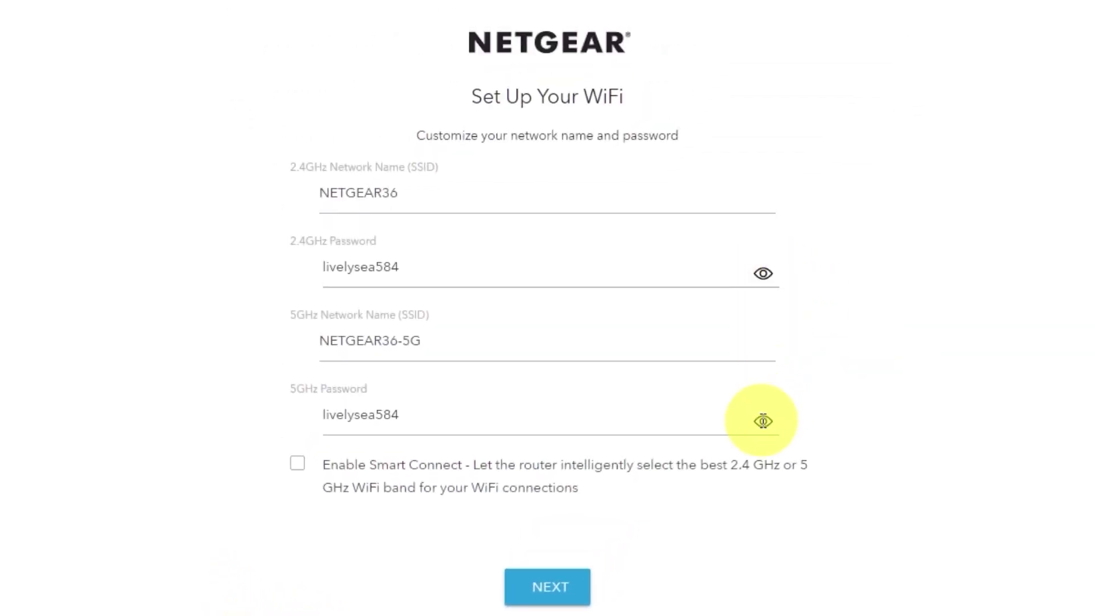
pyautogui.click(763, 421)
pyautogui.click(763, 273)
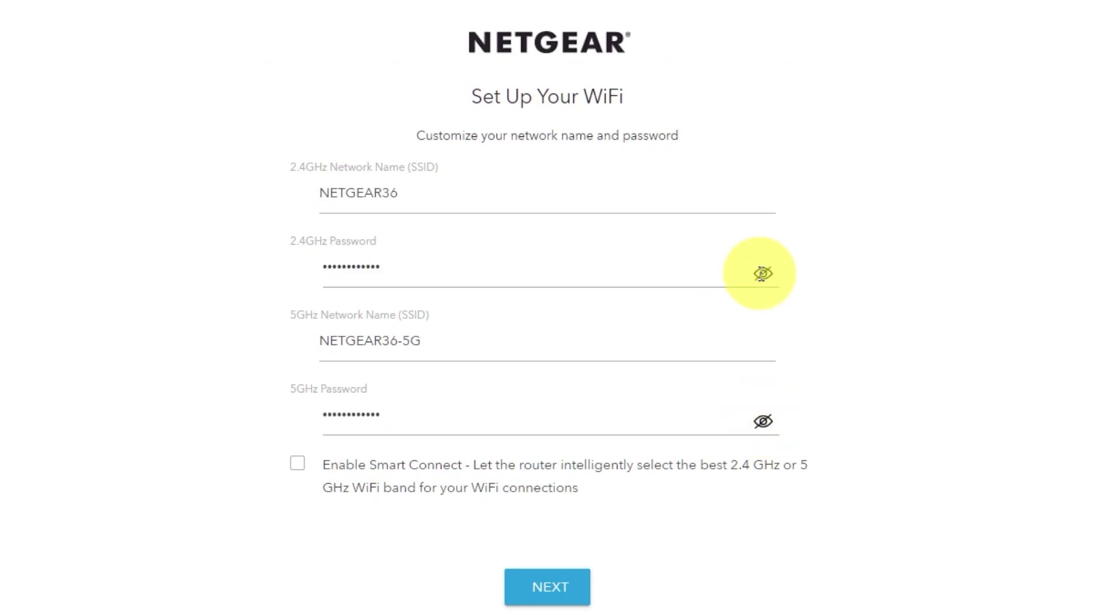
pyautogui.click(403, 195)
pyautogui.moveTo(455, 337); pyautogui.dragTo(375, 341)
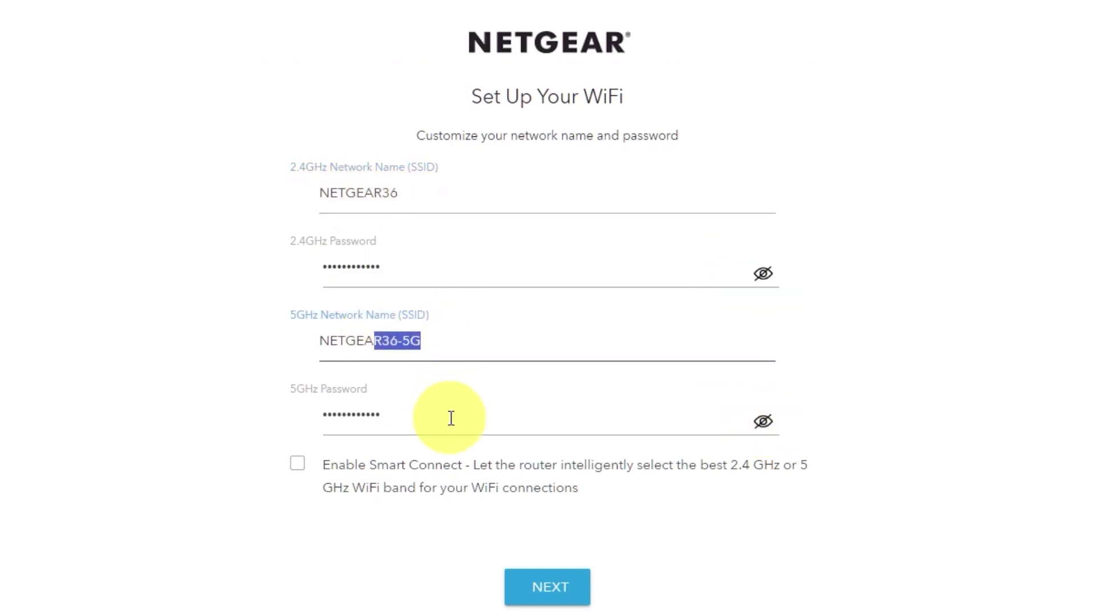
pyautogui.moveTo(450, 418); pyautogui.dragTo(358, 422)
pyautogui.click(573, 585)
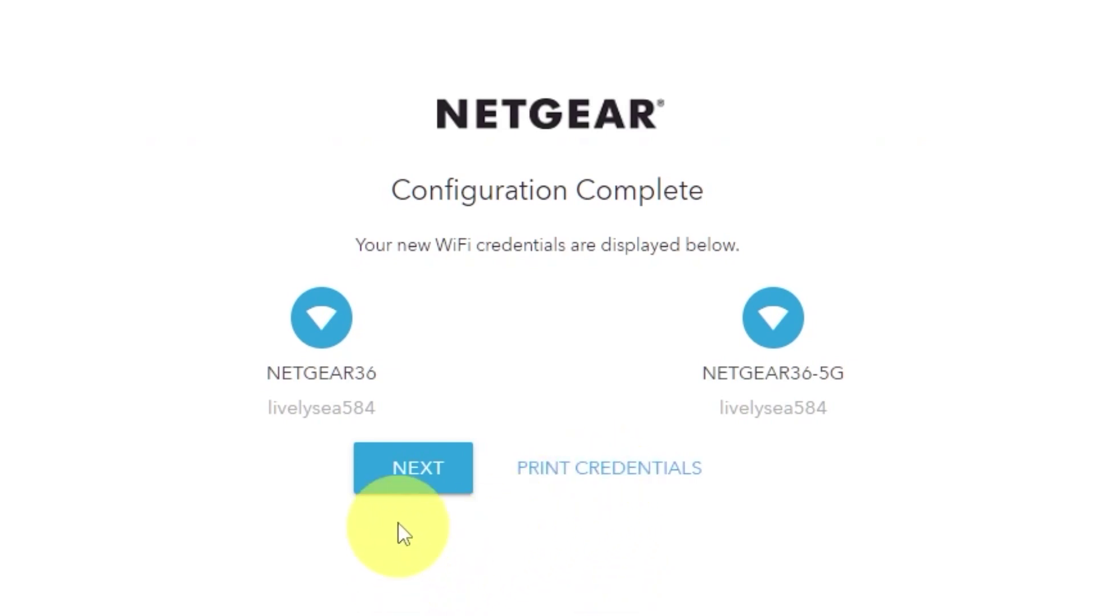
pyautogui.click(411, 478)
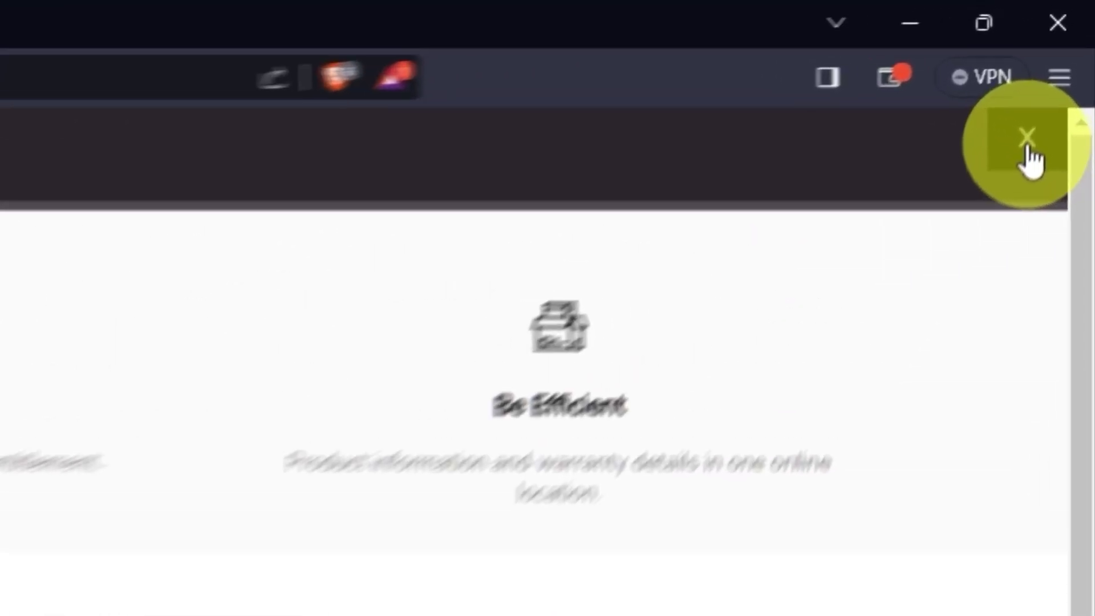
# Close the overlay panel to reveal the installation success page.
pyautogui.click(1025, 147)
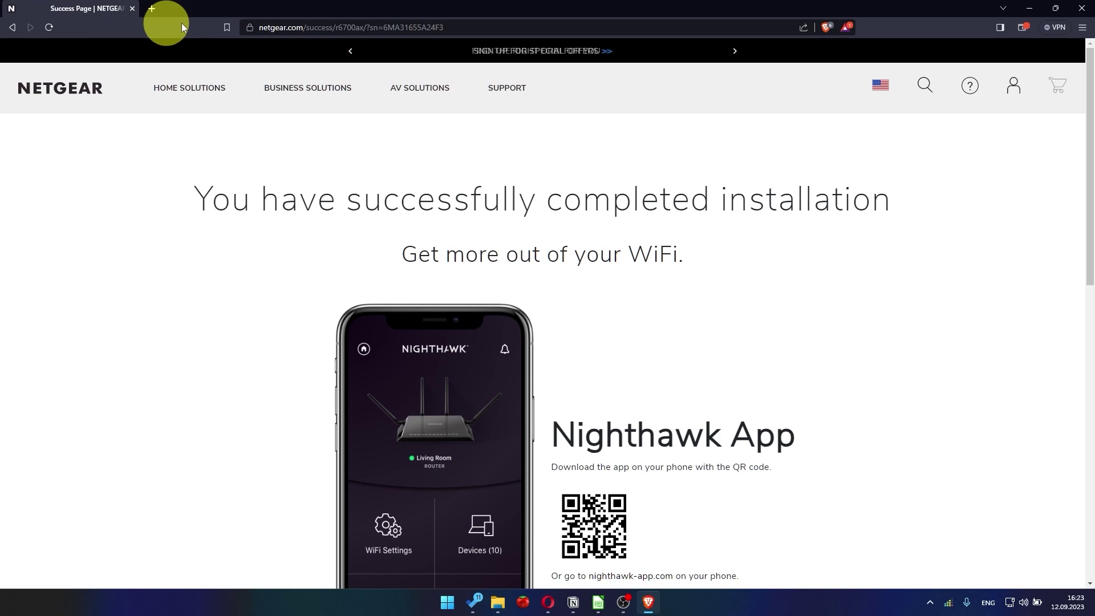
# Load 192.168.1.1 and sign in as admin with the router password.
pyautogui.click(298, 27)
pyautogui.press('BackSpace')
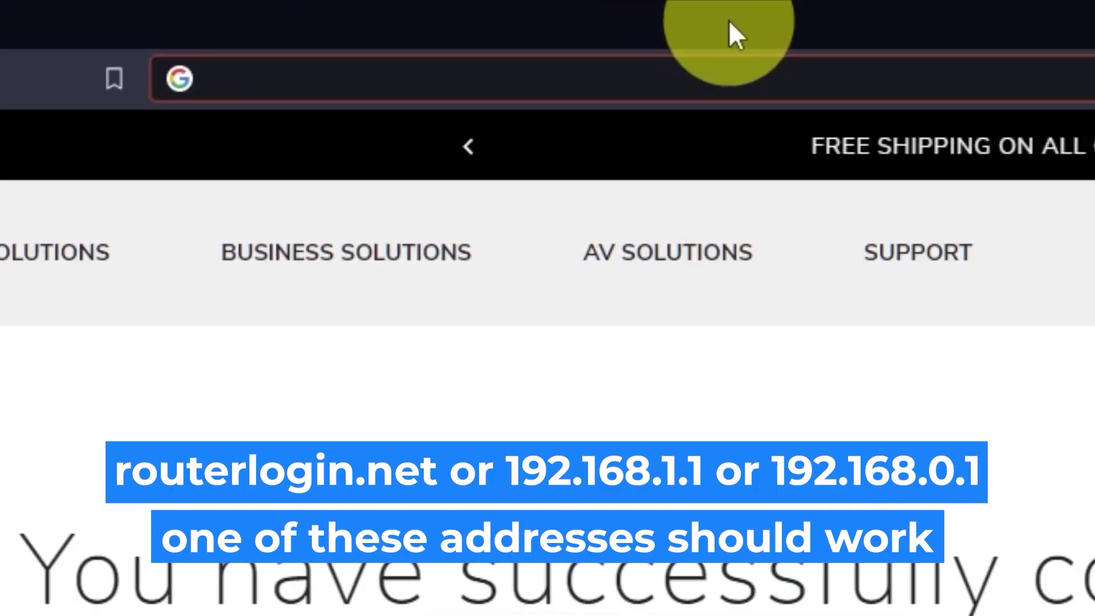
pyautogui.write('192.168.1.')
pyautogui.press('Return')
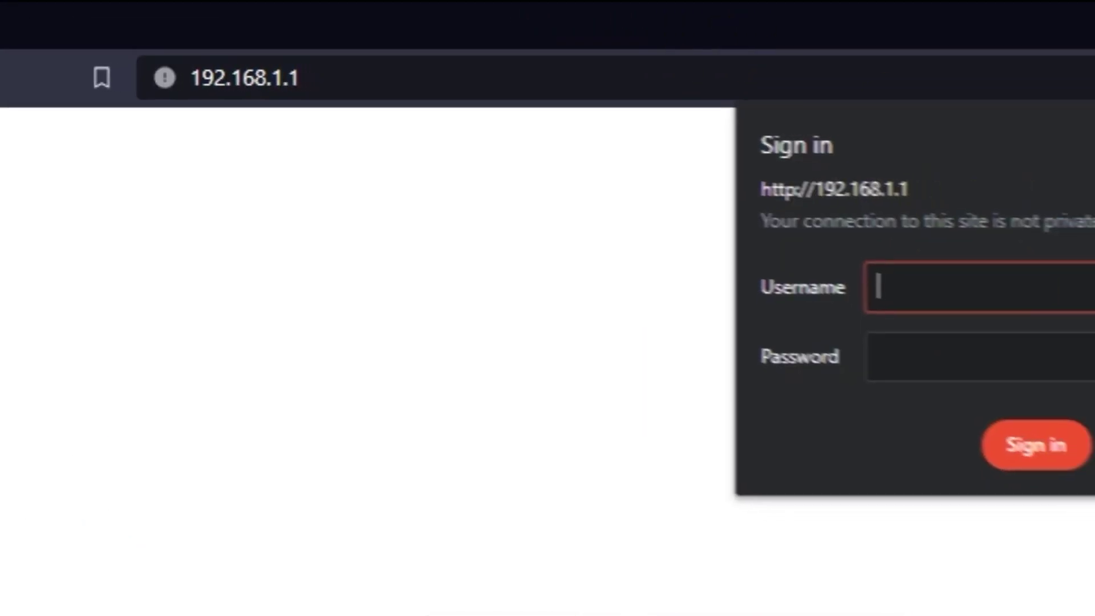
pyautogui.write('admin')
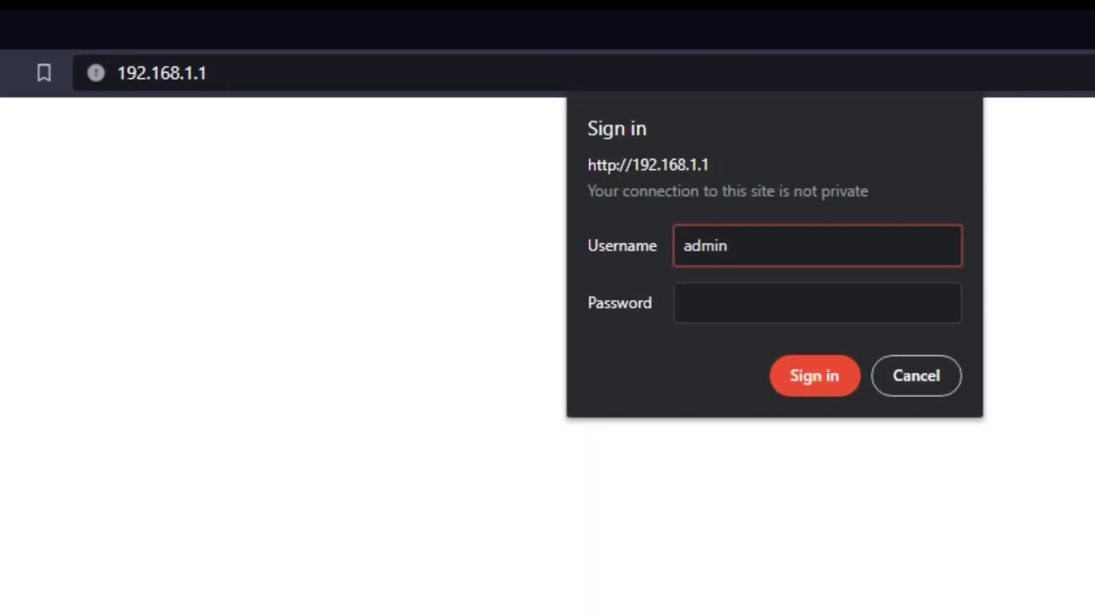
pyautogui.press('Tab')
pyautogui.write('password1')
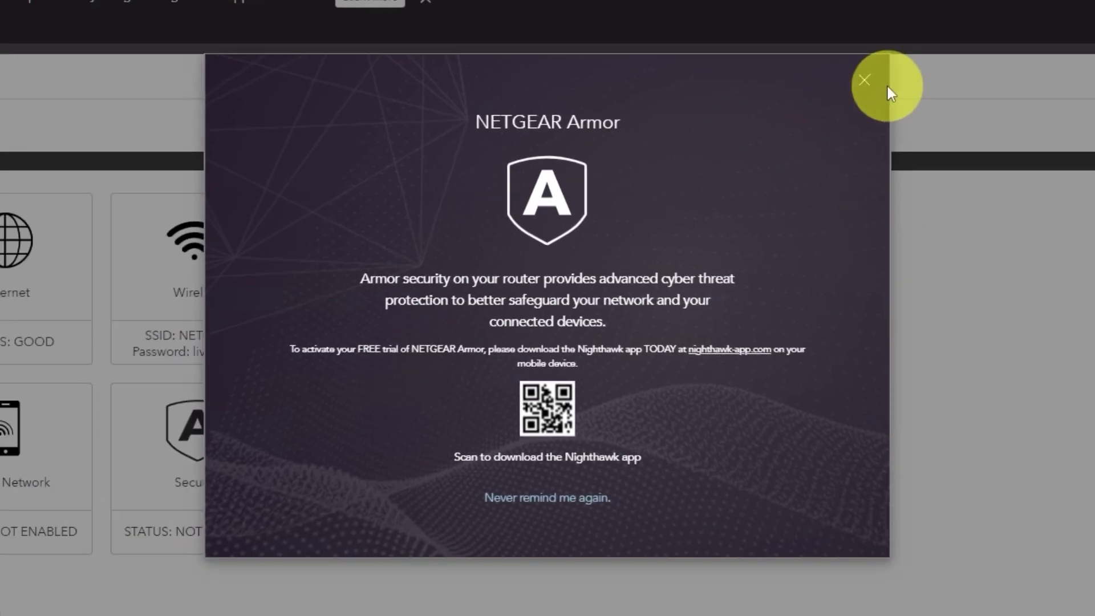
# Close the Armor promotion, switch to ADVANCED, and open the Setup Wizard.
pyautogui.click(865, 80)
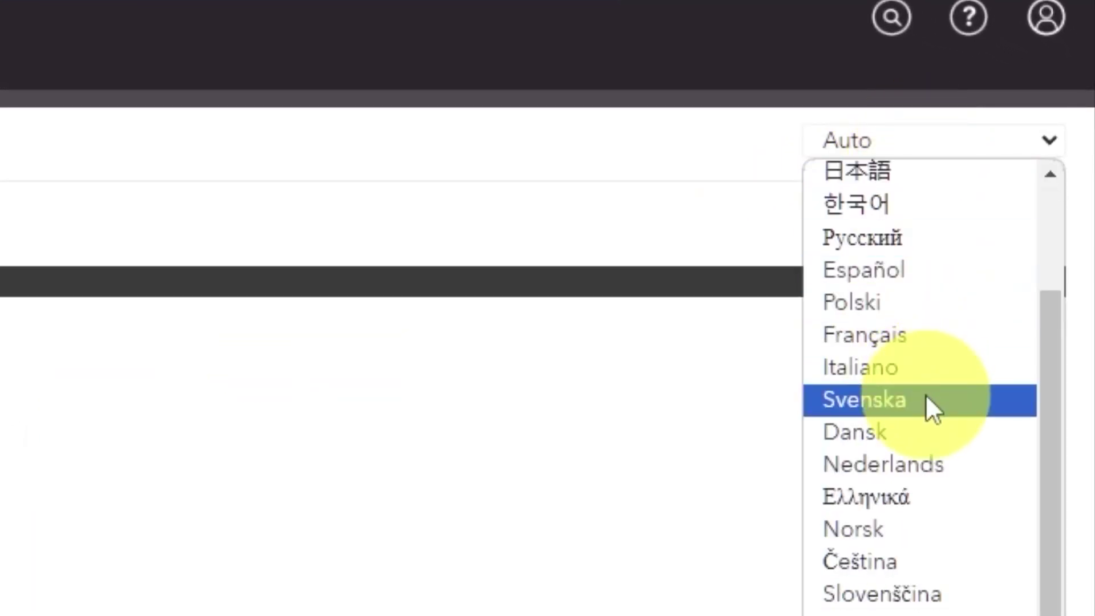
pyautogui.scroll(2, 913, 525)
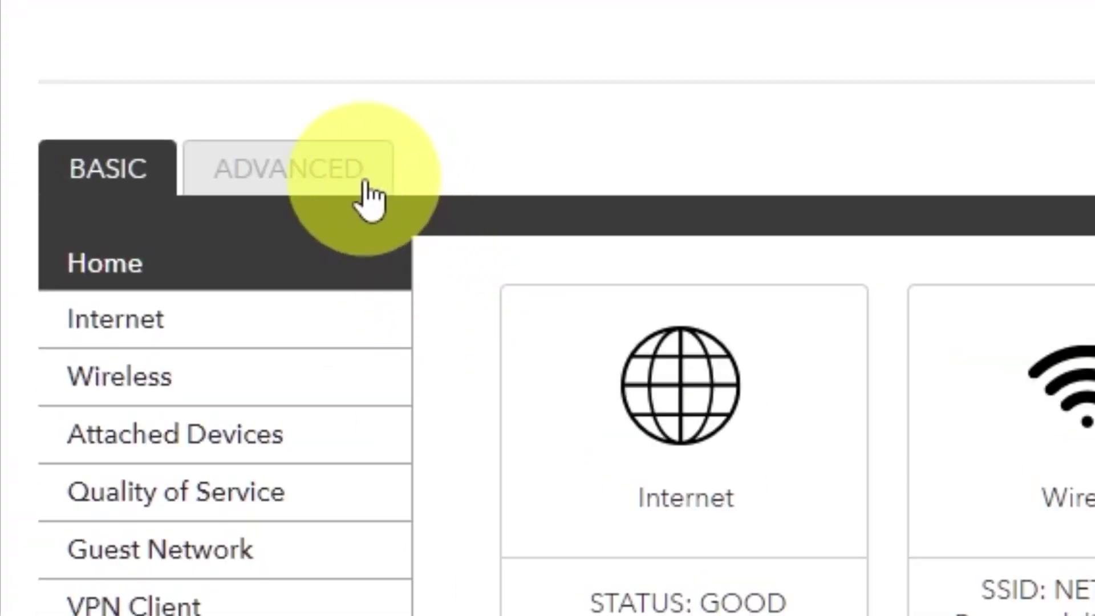
pyautogui.click(365, 184)
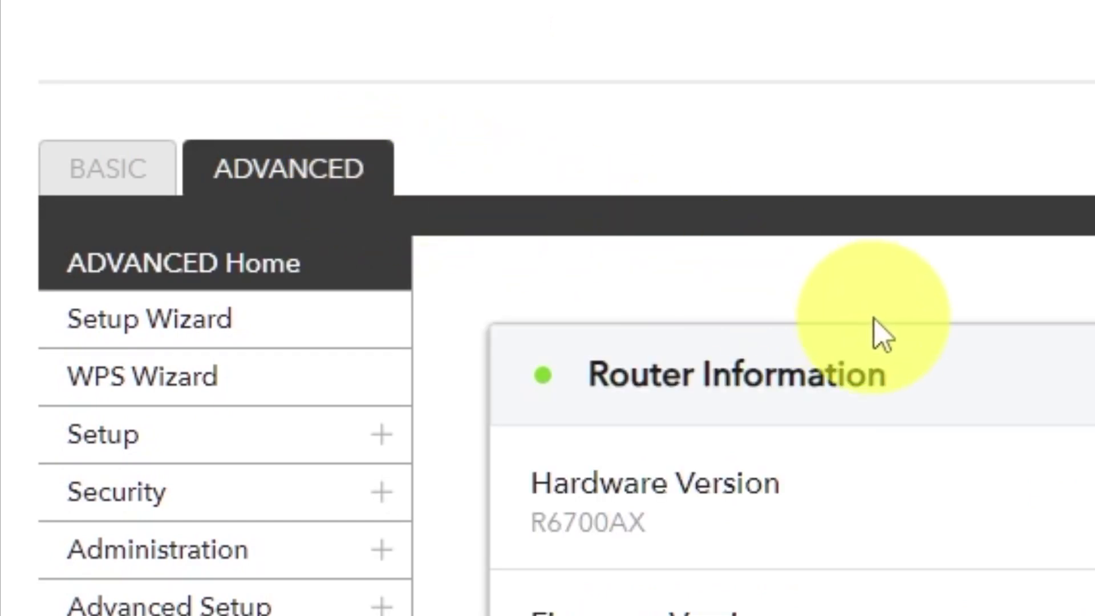
pyautogui.click(298, 337)
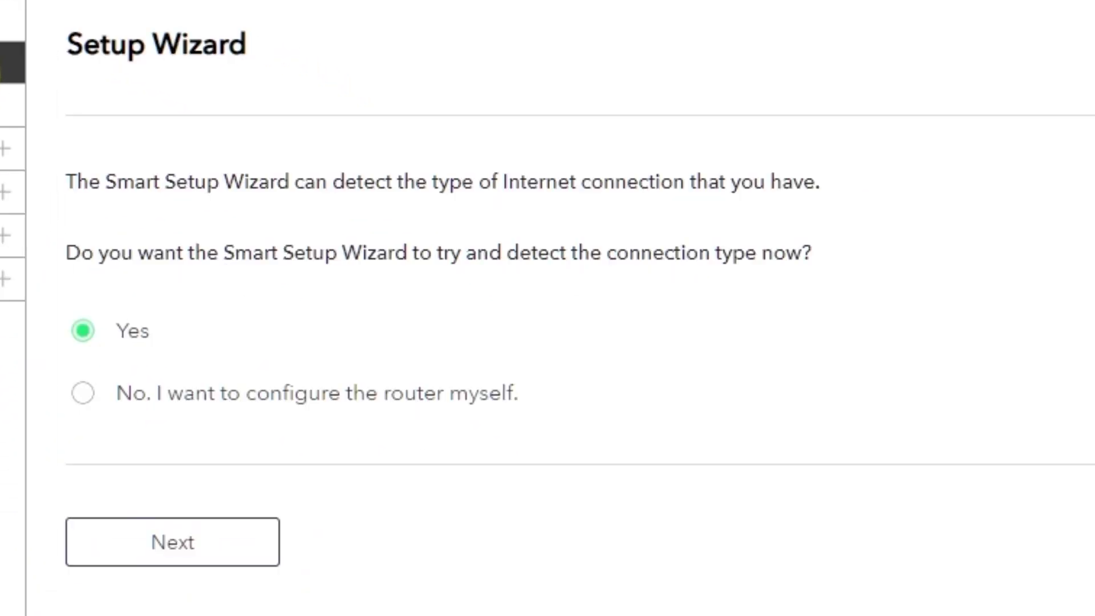
# Choose 'No. I want to configure the router myself.' and continue to Internet Setup.
pyautogui.click(80, 399)
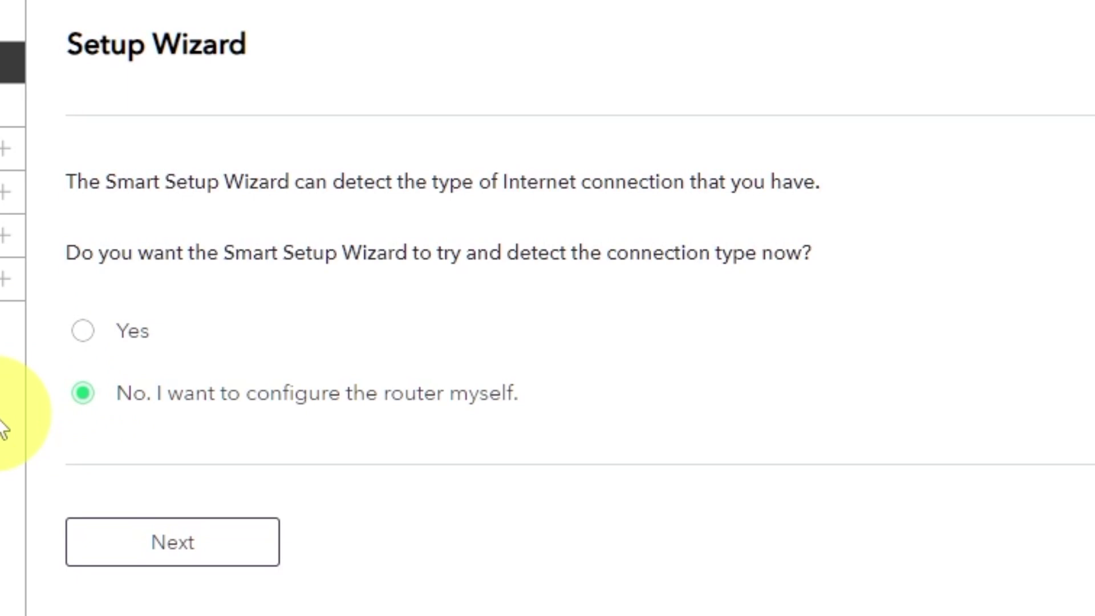
pyautogui.click(200, 562)
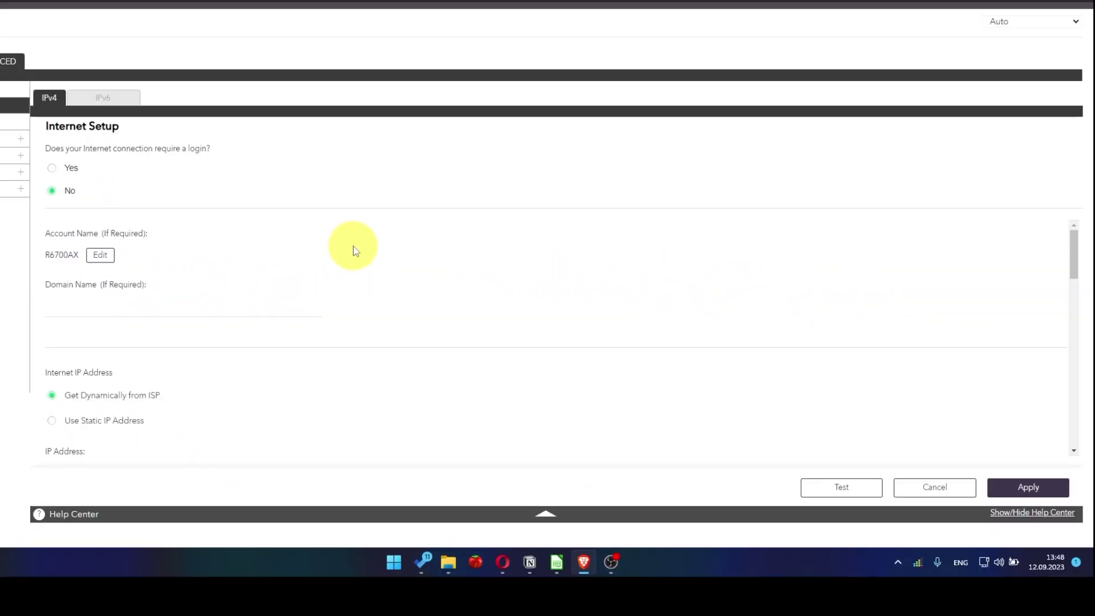
pyautogui.scroll(-2, 355, 251)
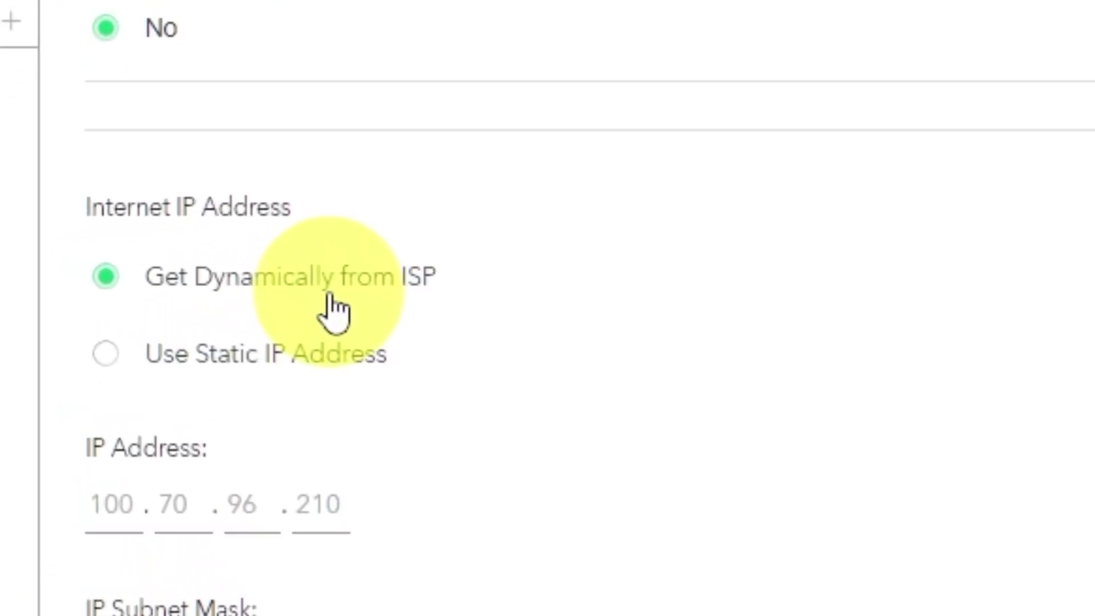
# Set DNS to 'Get Automatically from ISP' and apply the Internet Setup.
pyautogui.scroll(-3, 278, 288)
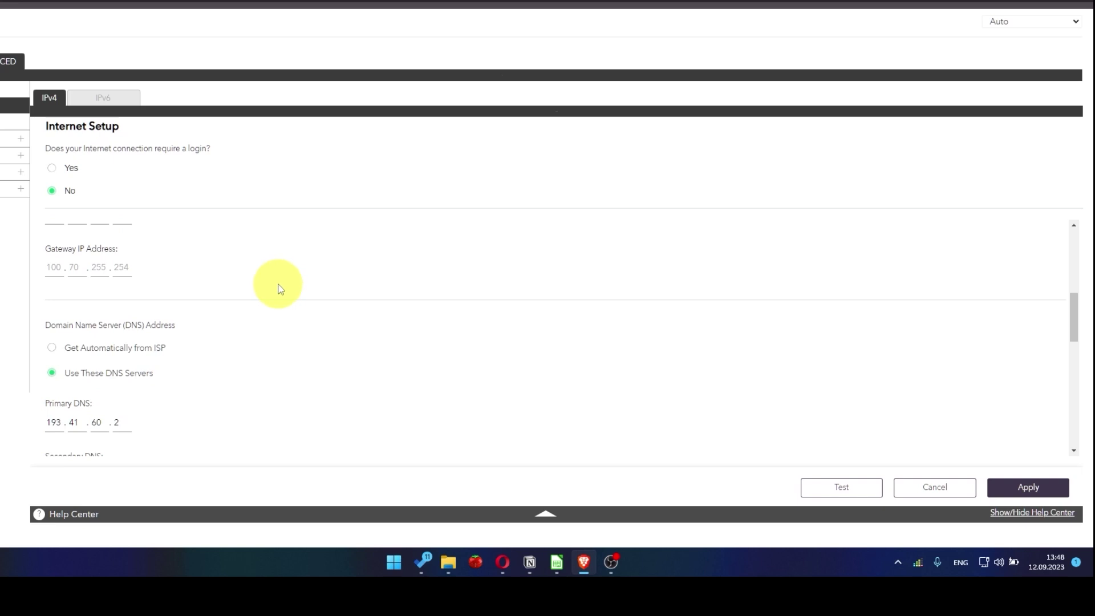
pyautogui.scroll(-1, 282, 287)
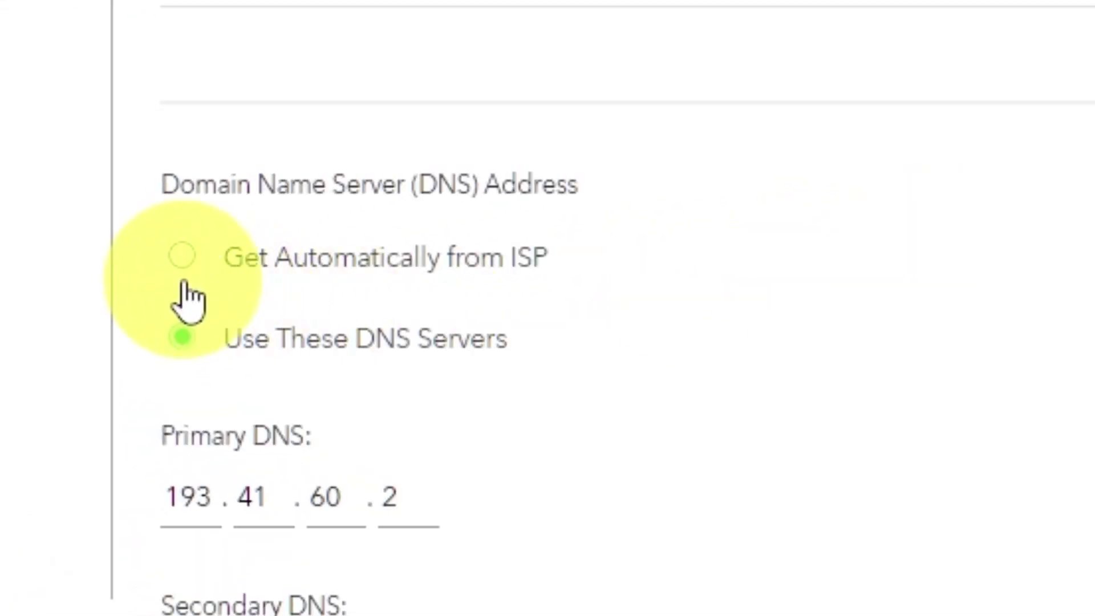
pyautogui.click(182, 260)
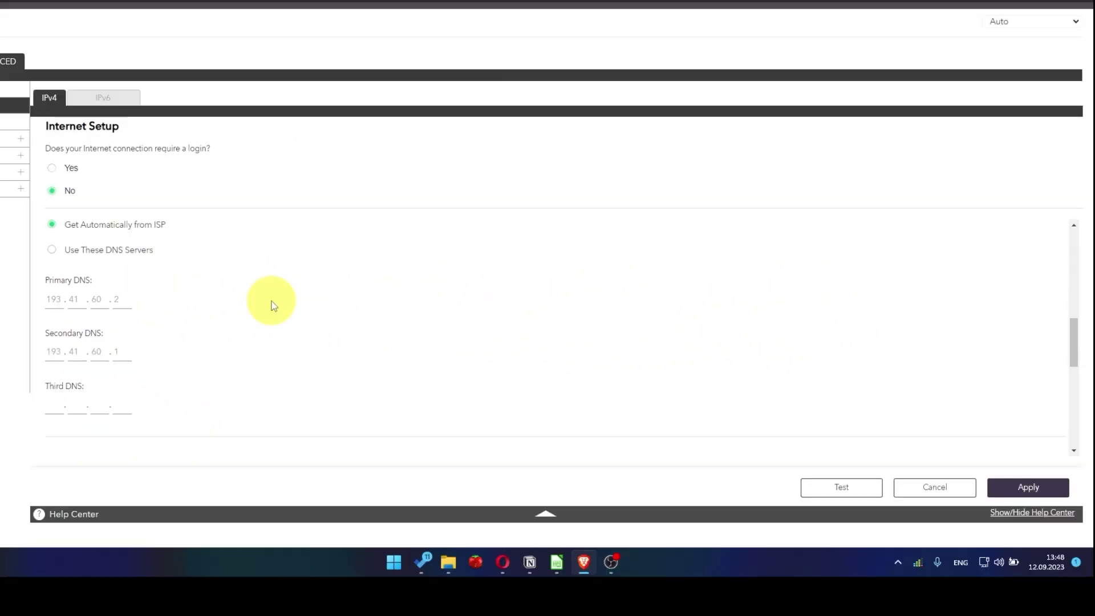
pyautogui.scroll(-2, 271, 306)
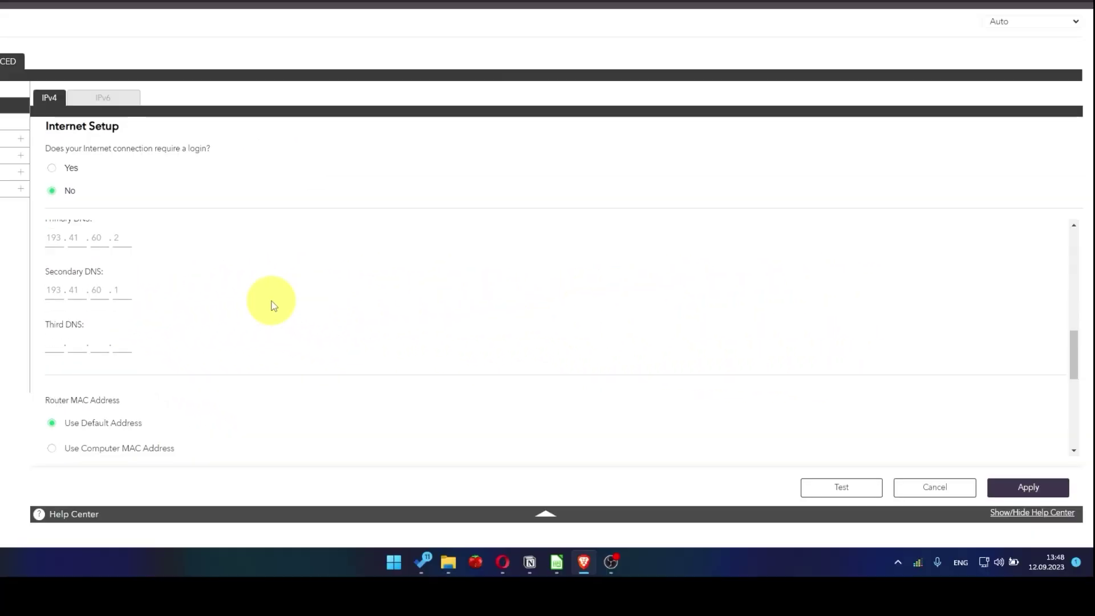
pyautogui.scroll(-2, 274, 306)
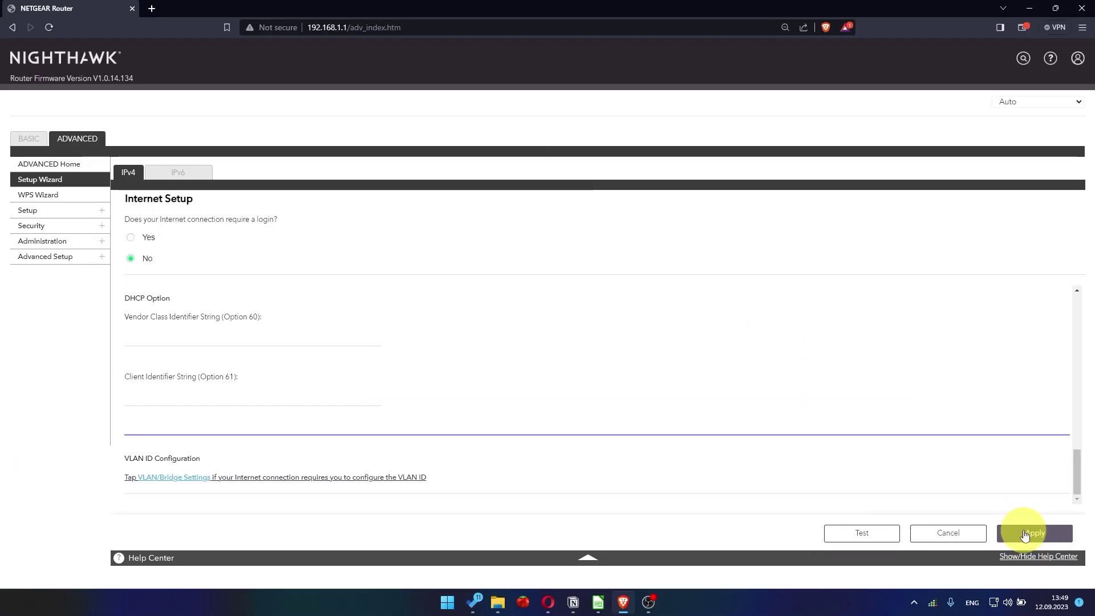
pyautogui.click(1024, 532)
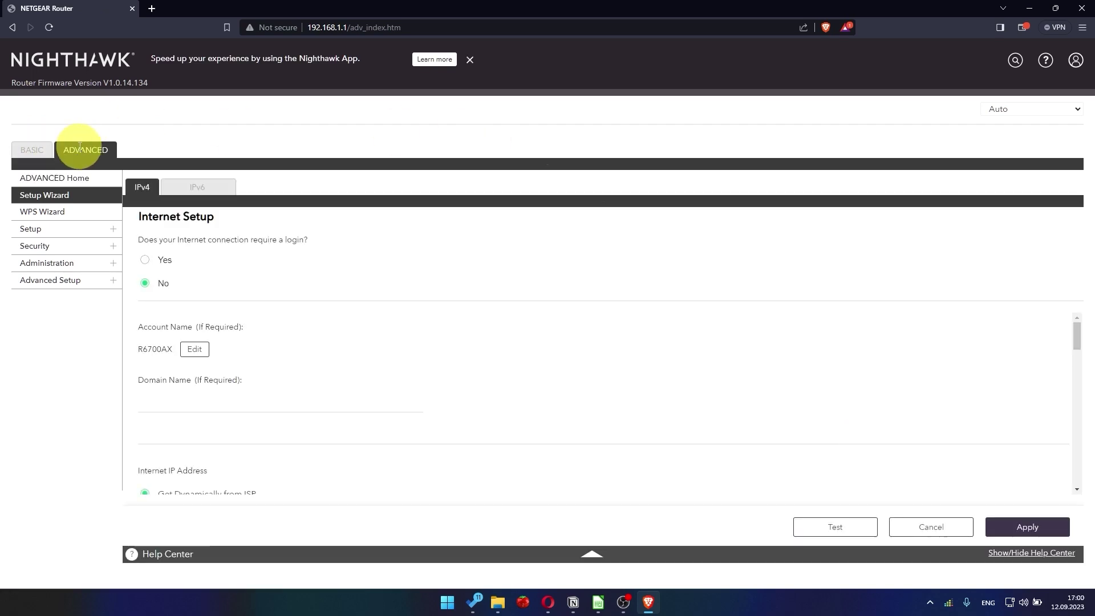
# Go back to the ADVANCED tab and sign in again with the admin username and password.
pyautogui.click(80, 147)
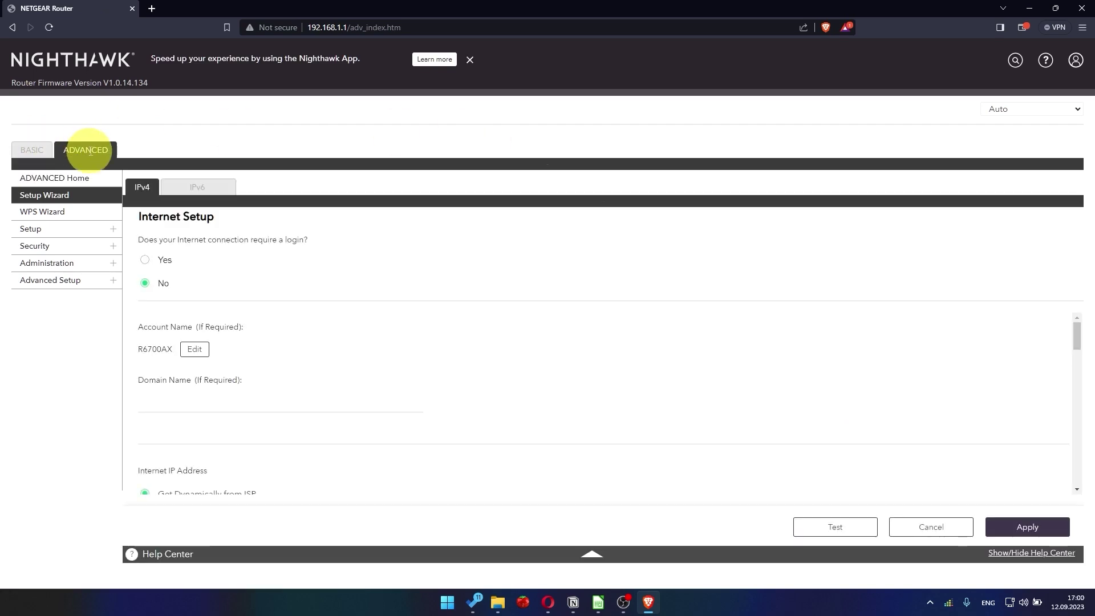
pyautogui.click(550, 103)
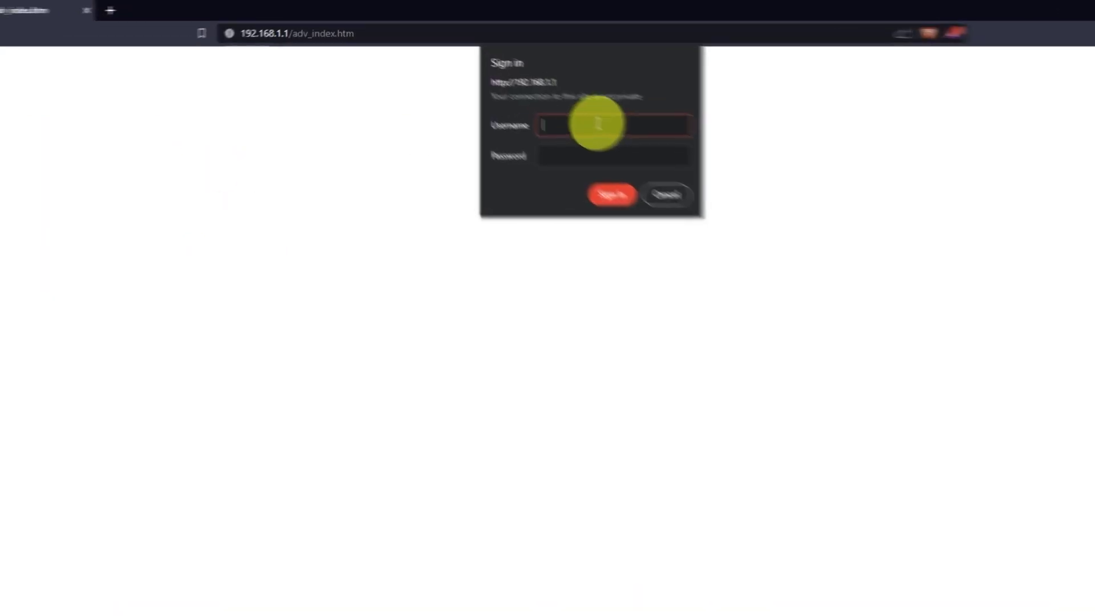
pyautogui.write('admin')
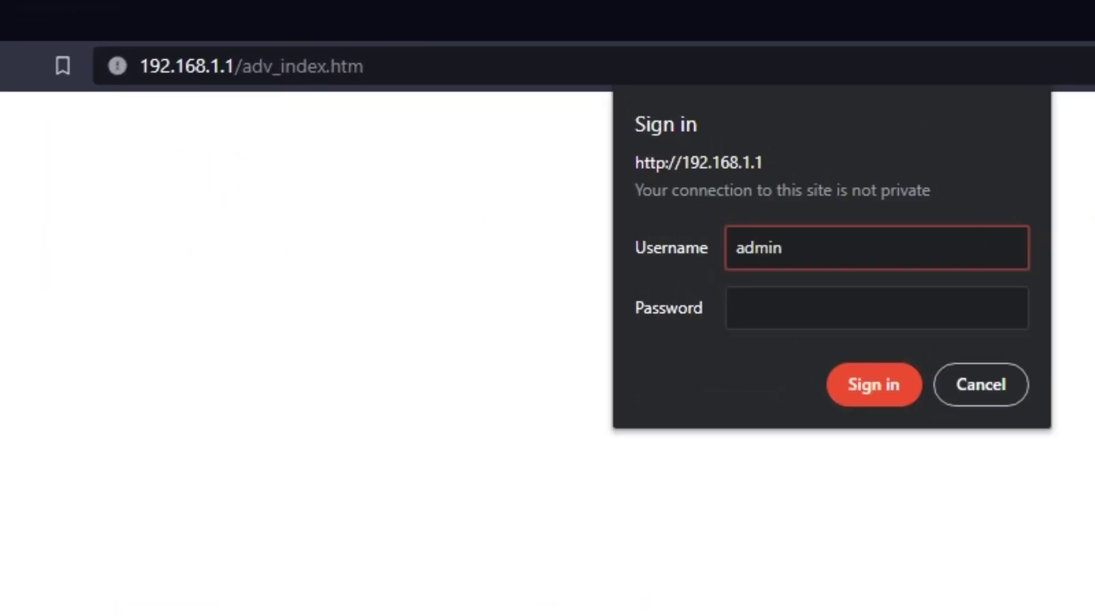
pyautogui.click(949, 324)
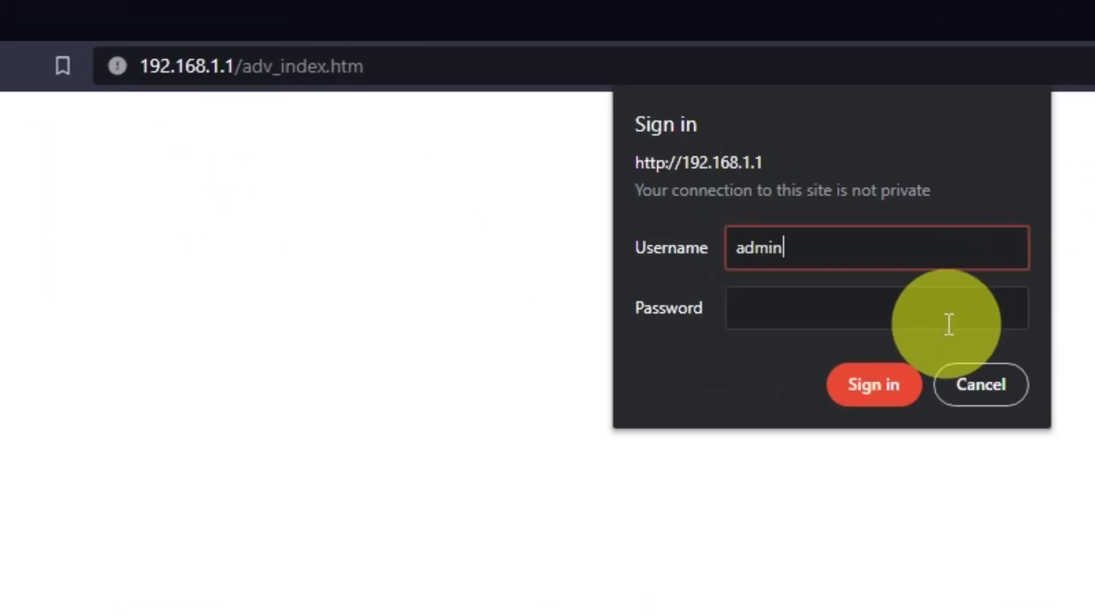
pyautogui.write('passwor')
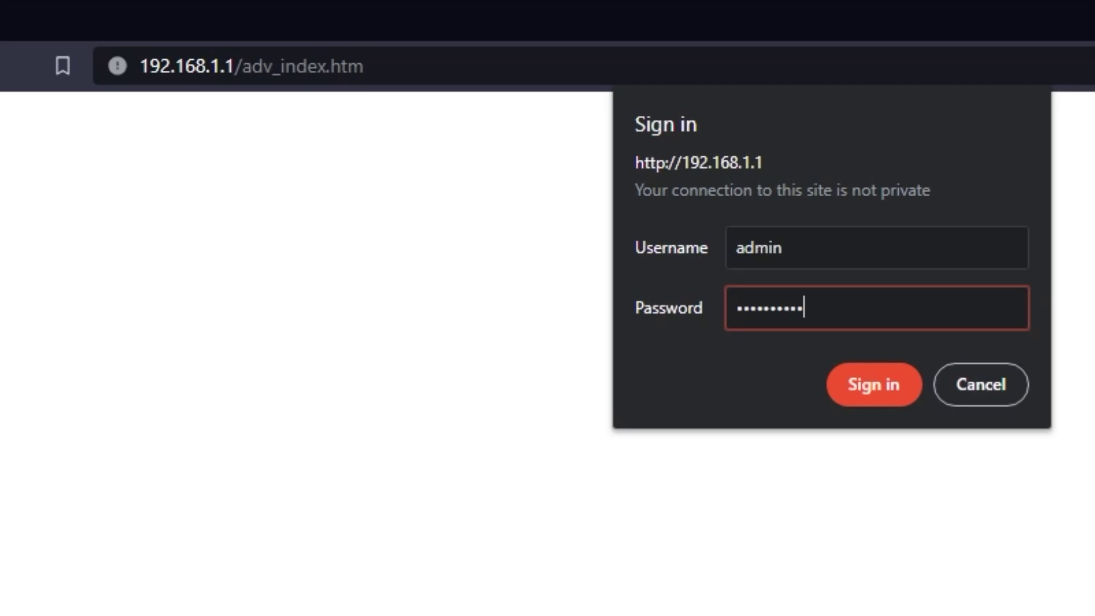
pyautogui.press('Return')
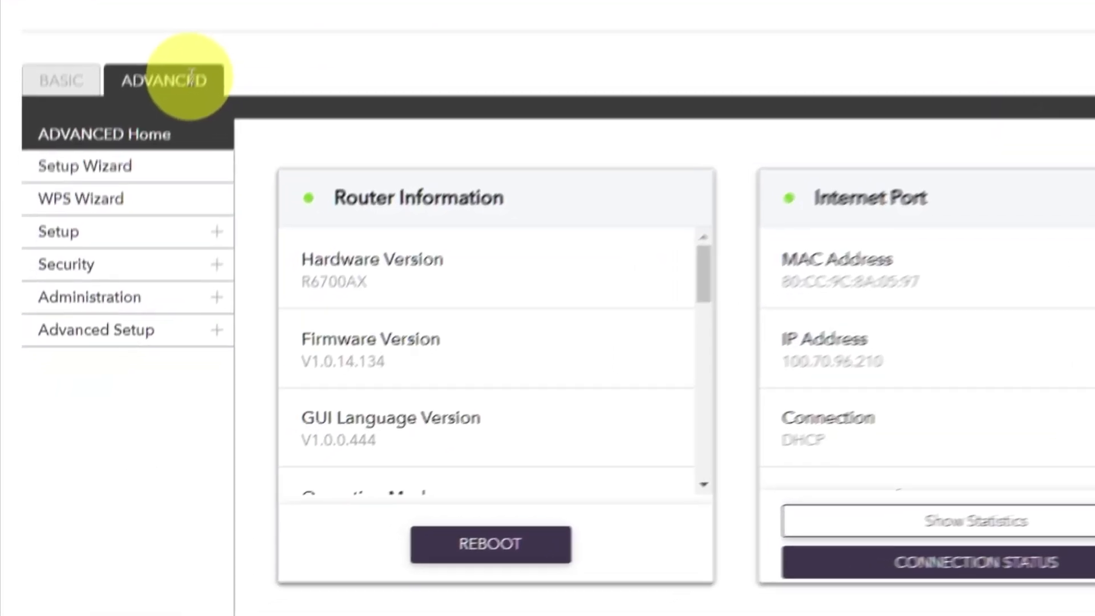
# Reboot the router from ADVANCED Home's Router Information panel and confirm with Yes.
pyautogui.click(146, 234)
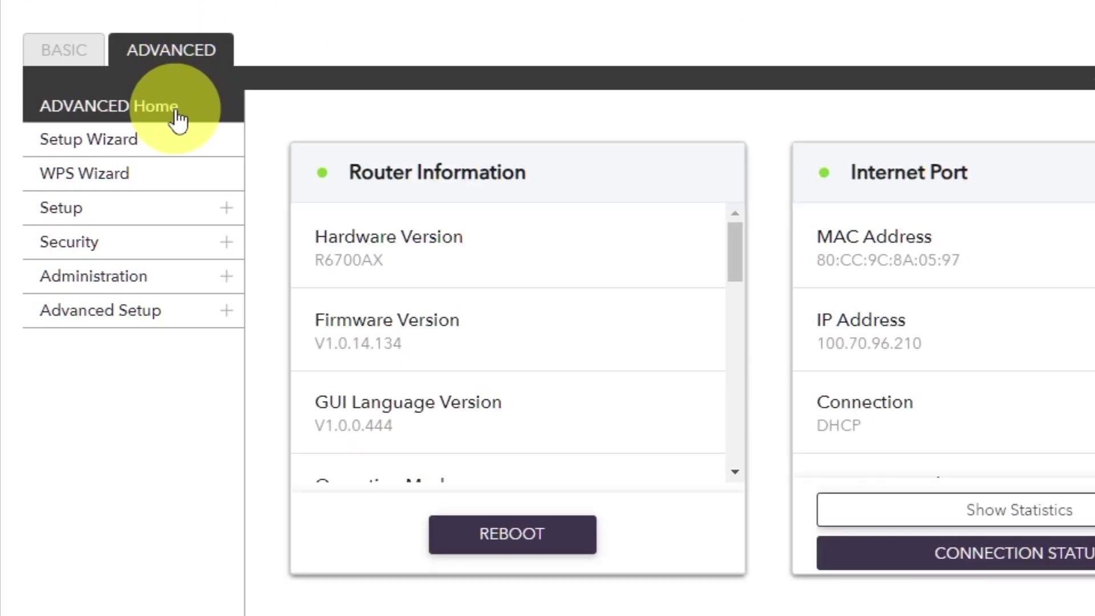
pyautogui.click(178, 117)
pyautogui.click(495, 530)
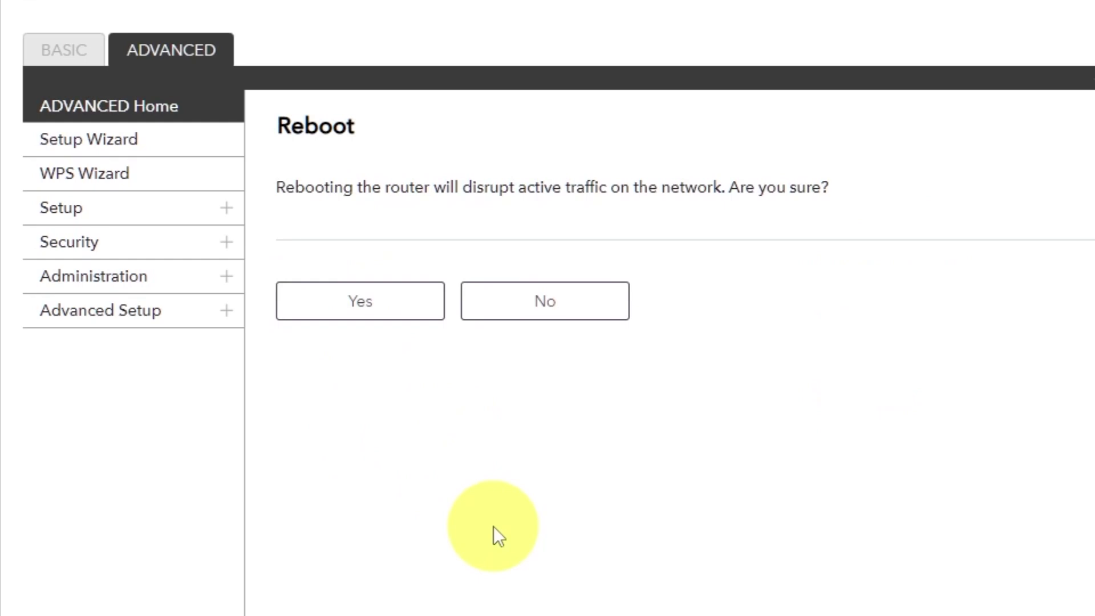
pyautogui.click(364, 308)
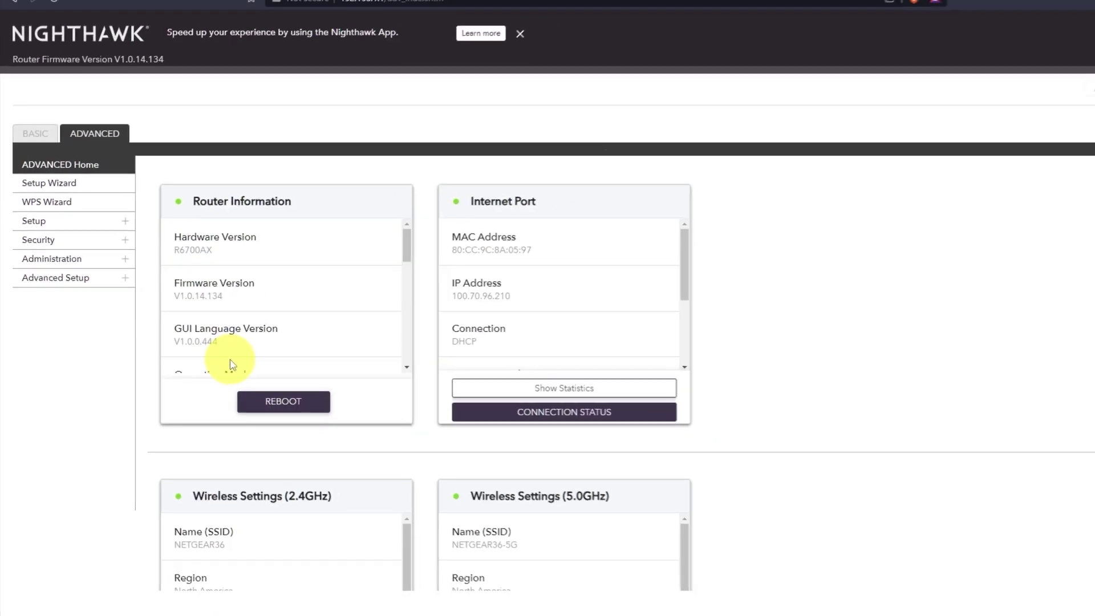
pyautogui.click(149, 8)
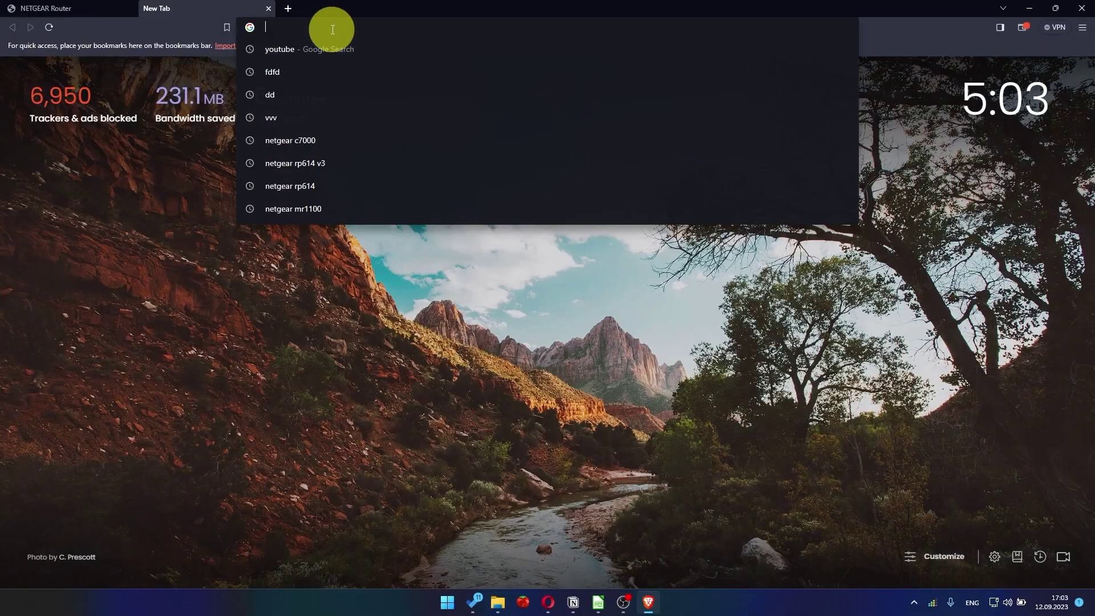
# Sign back into the router at 192.168.1.1 with the admin credentials and dismiss the Armor popup.
pyautogui.click(314, 45)
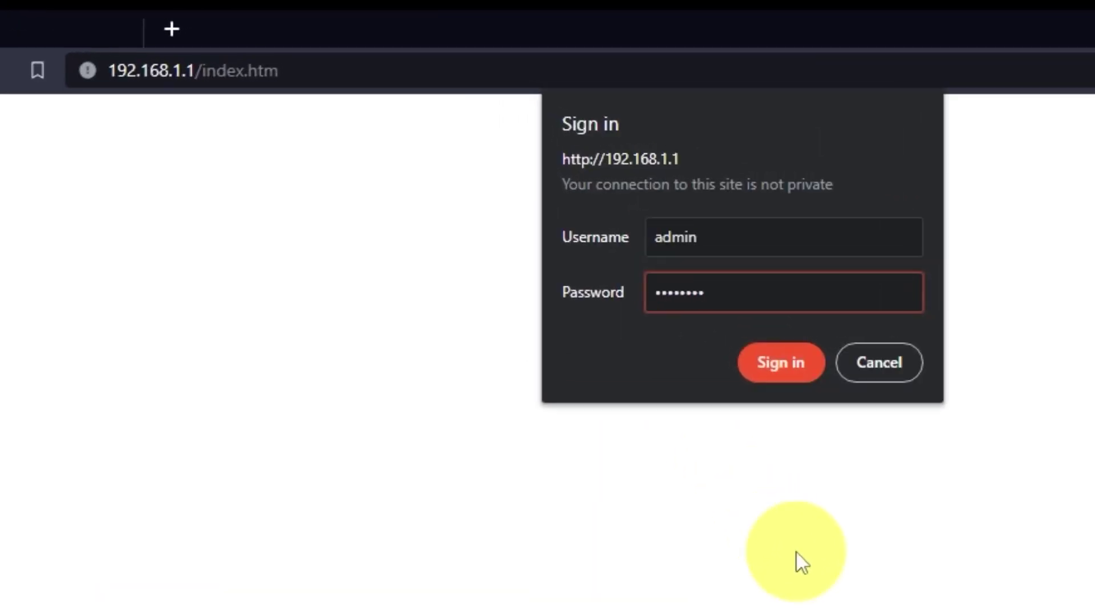
pyautogui.write('in')
pyautogui.click(762, 365)
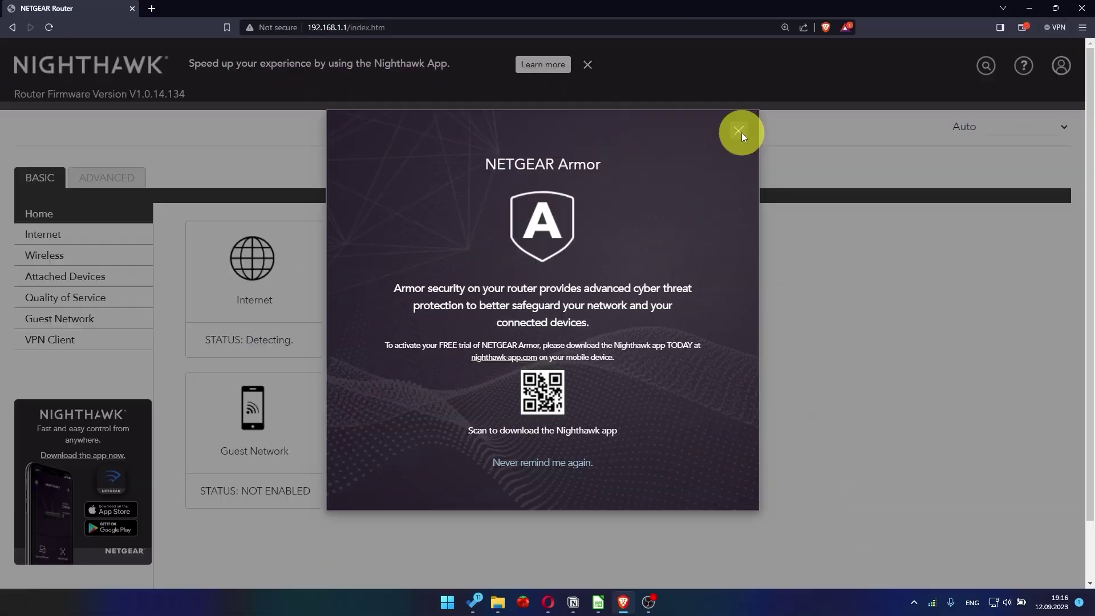
pyautogui.click(899, 194)
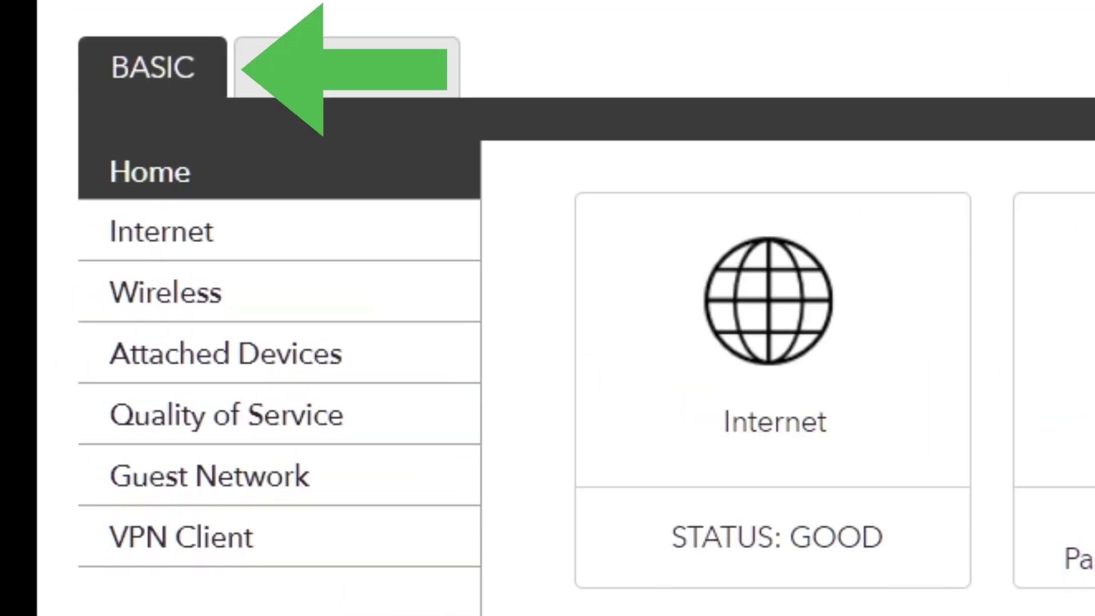
# Set the Internet Setup's Router MAC Address to 'Use Computer MAC Address' and apply.
pyautogui.click(288, 238)
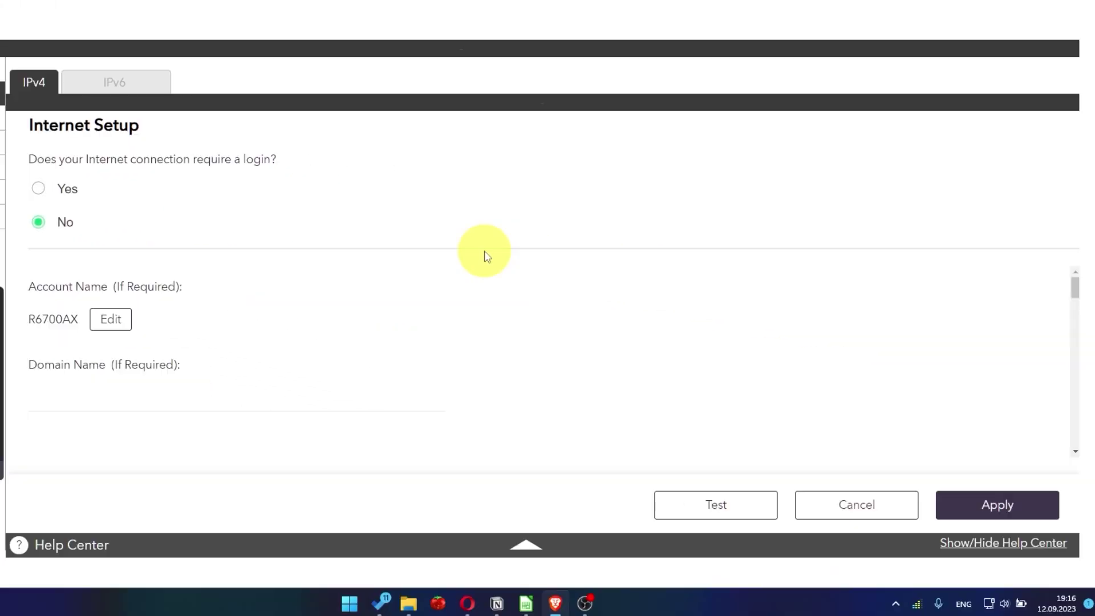
pyautogui.scroll(-10, 513, 360)
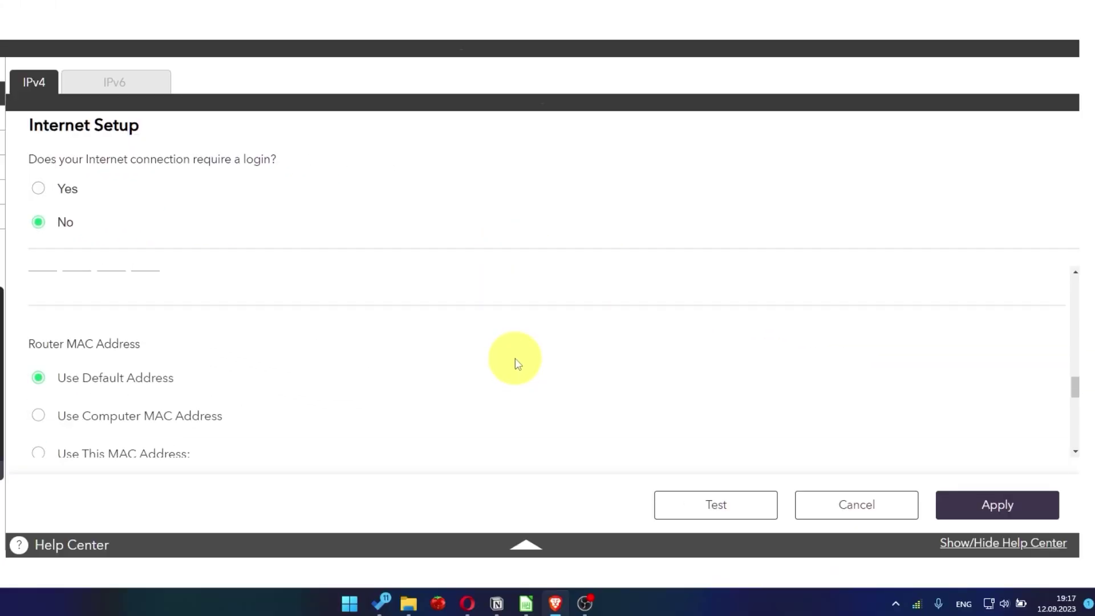
pyautogui.scroll(-2, 516, 360)
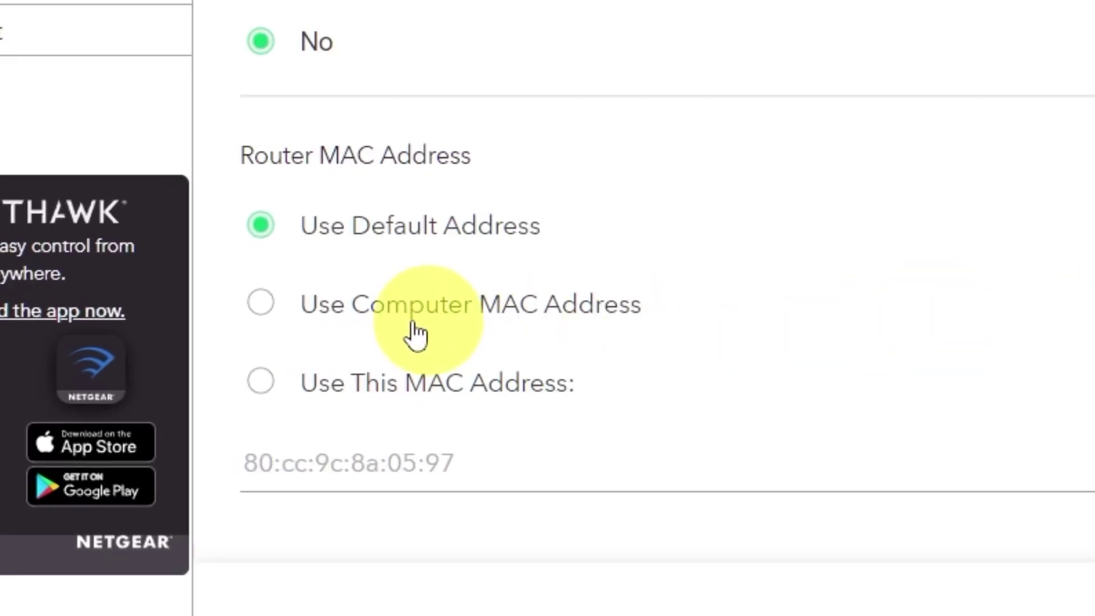
pyautogui.click(262, 304)
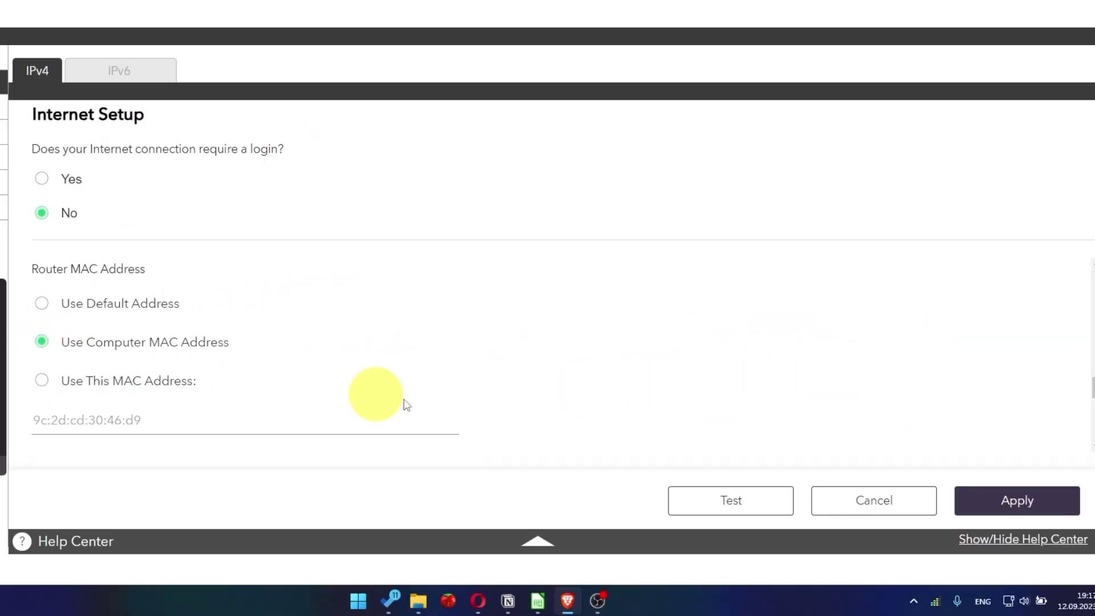
pyautogui.click(1037, 515)
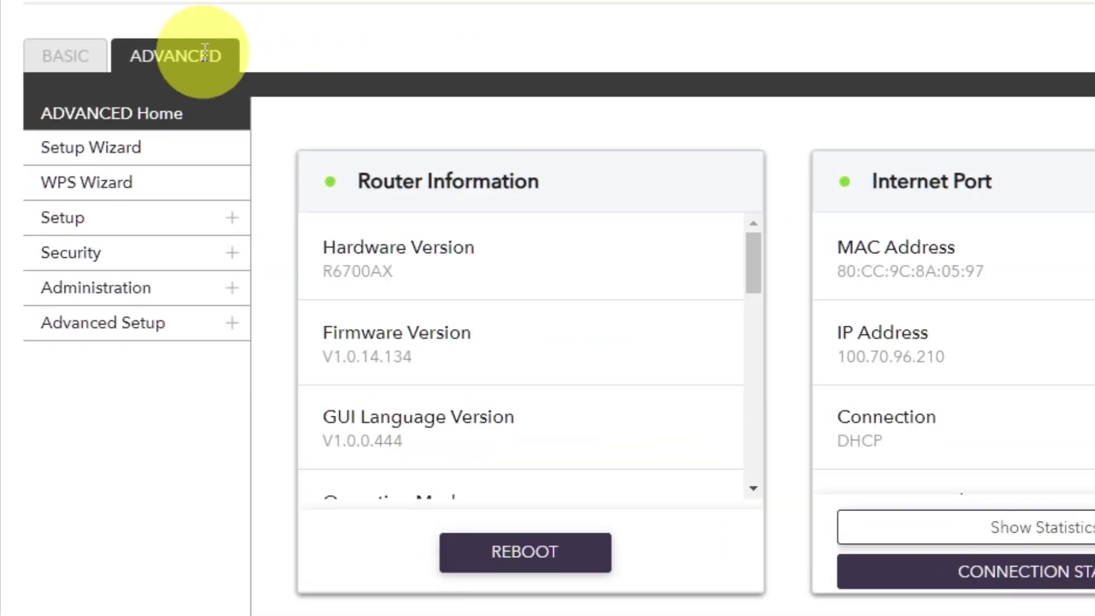
# Reboot the router again from ADVANCED Home, confirming with Yes.
pyautogui.click(204, 51)
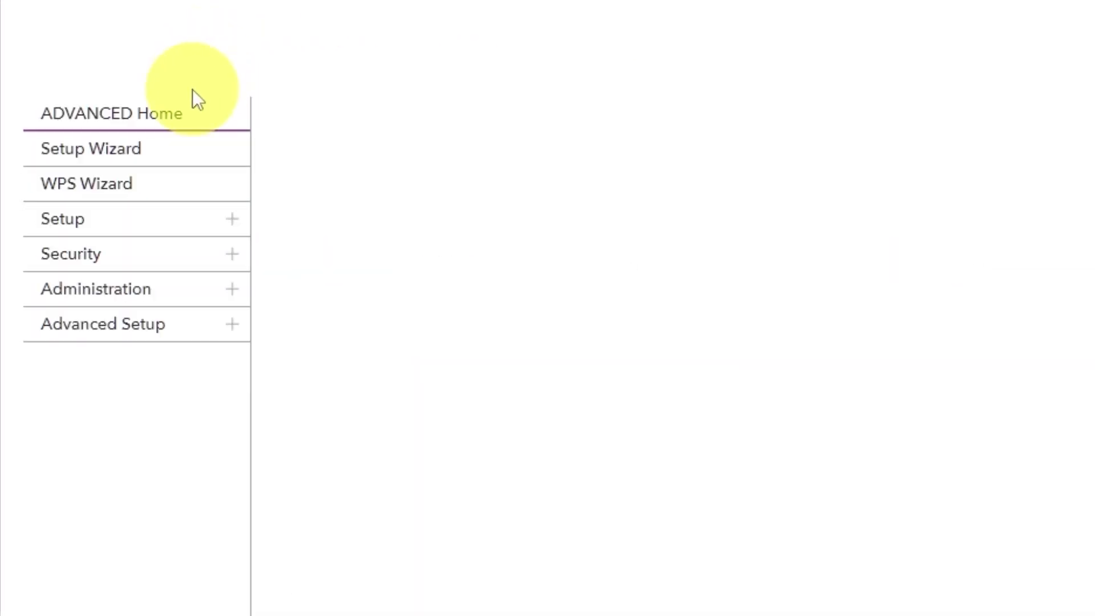
pyautogui.click(183, 121)
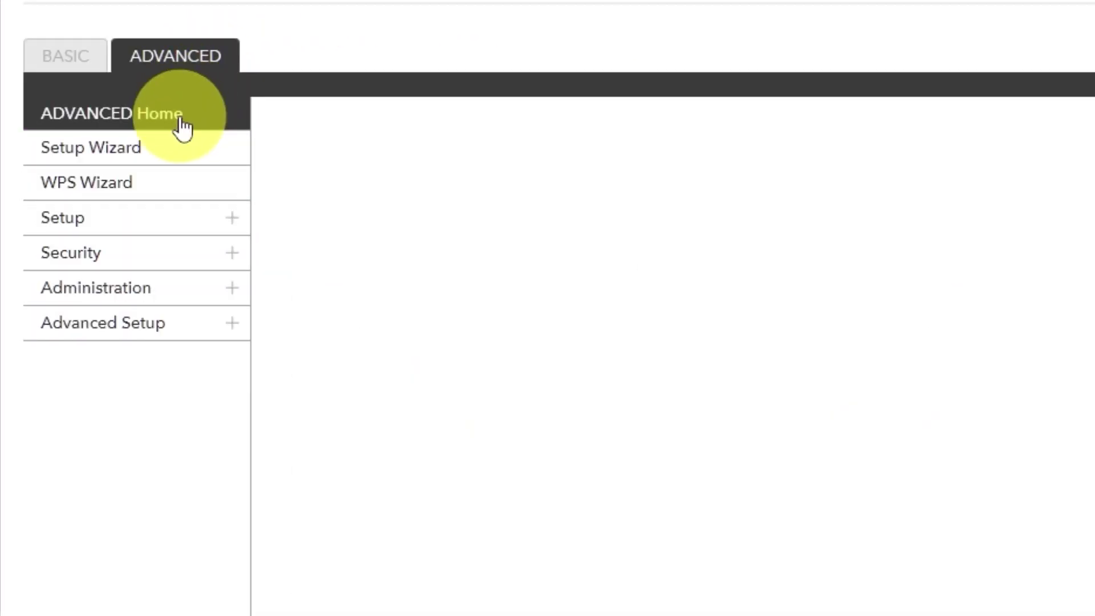
pyautogui.click(508, 551)
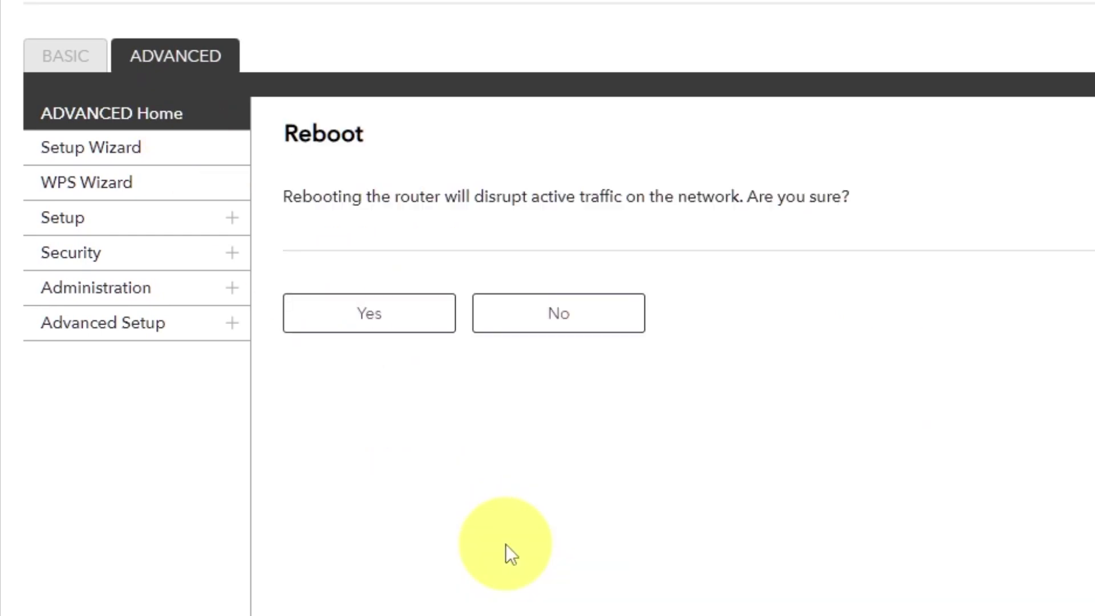
pyautogui.click(372, 317)
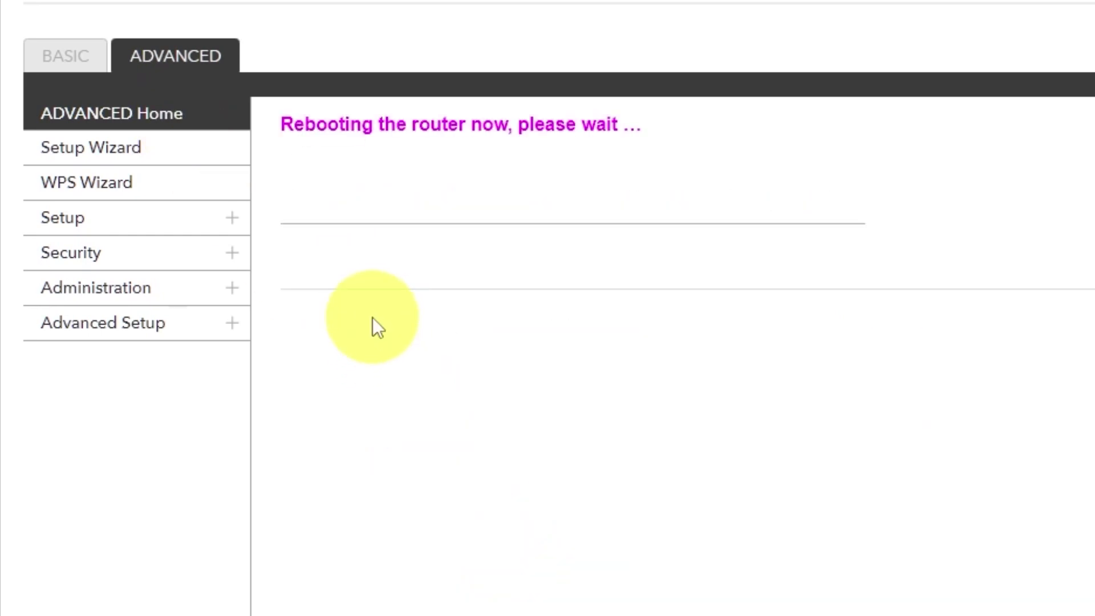